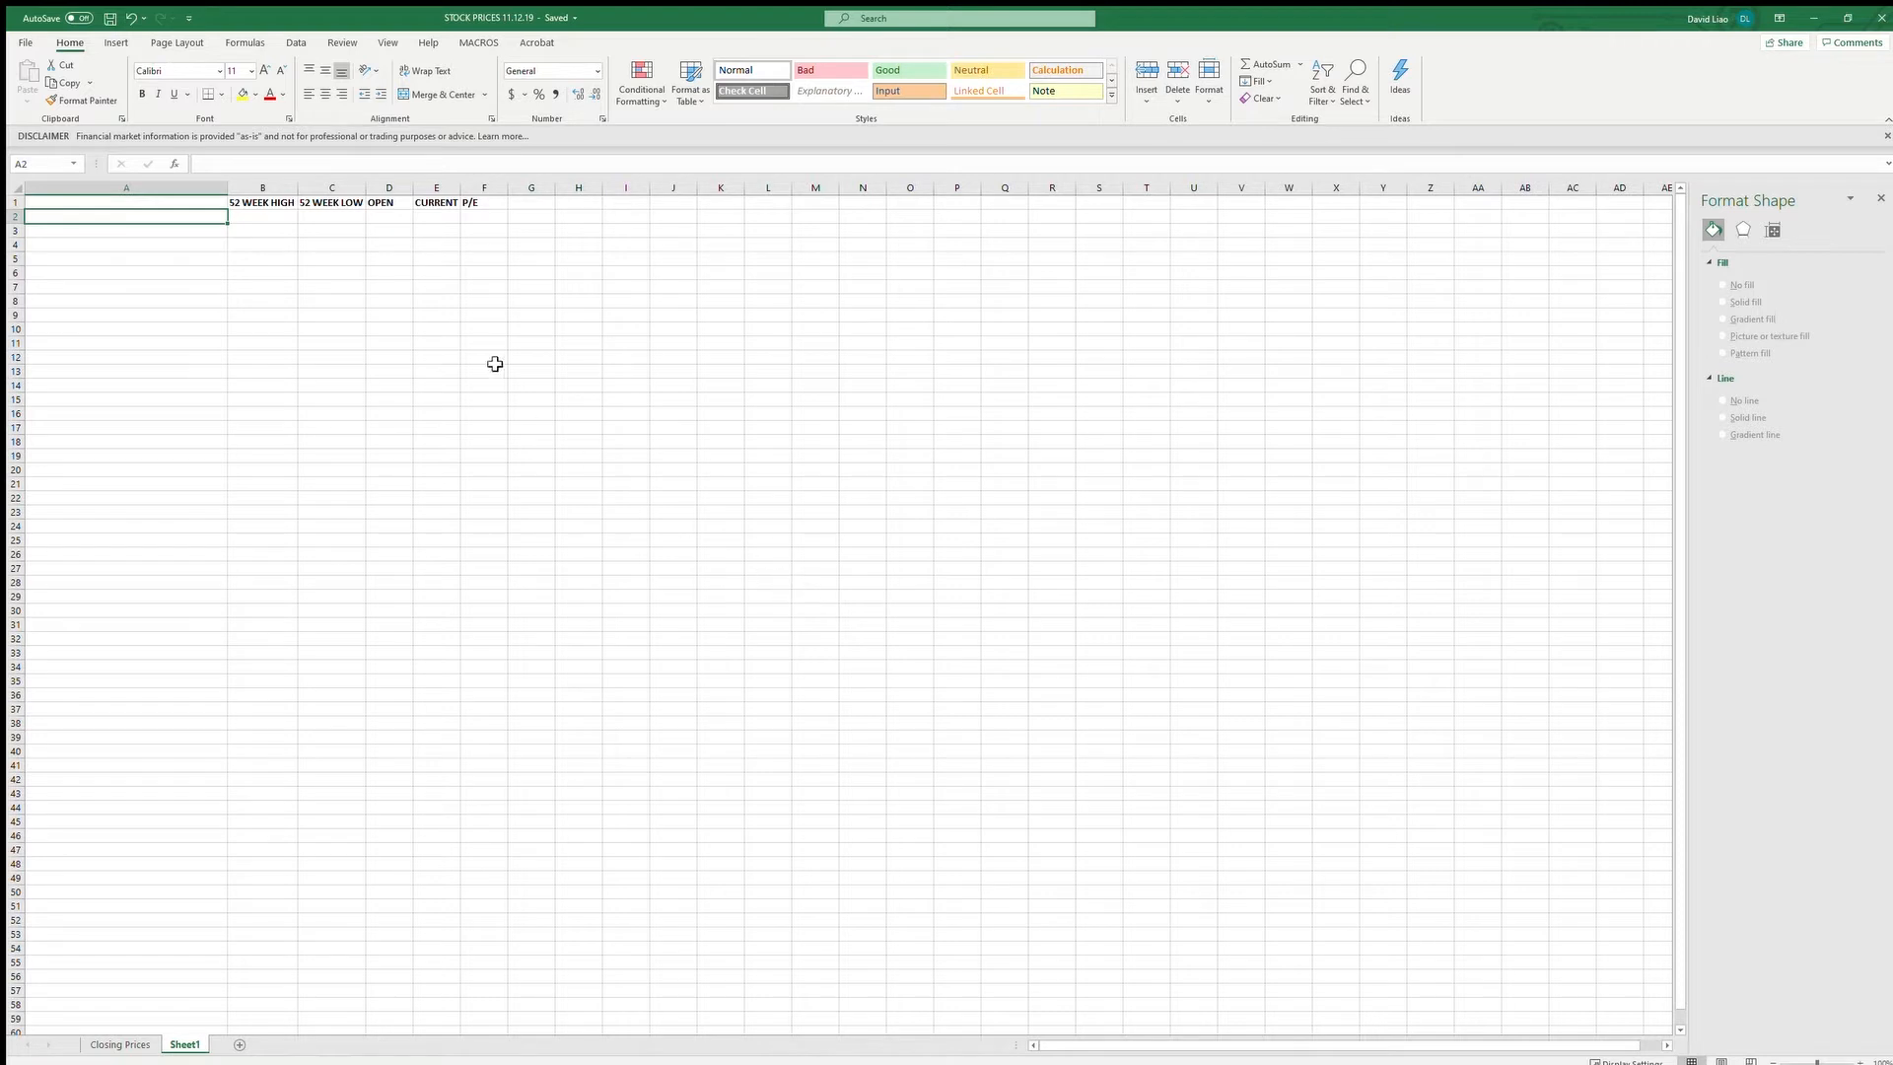
- Widen columns B through F on Sheet1 so the stock headings in row 1 fit in full
click(293, 42)
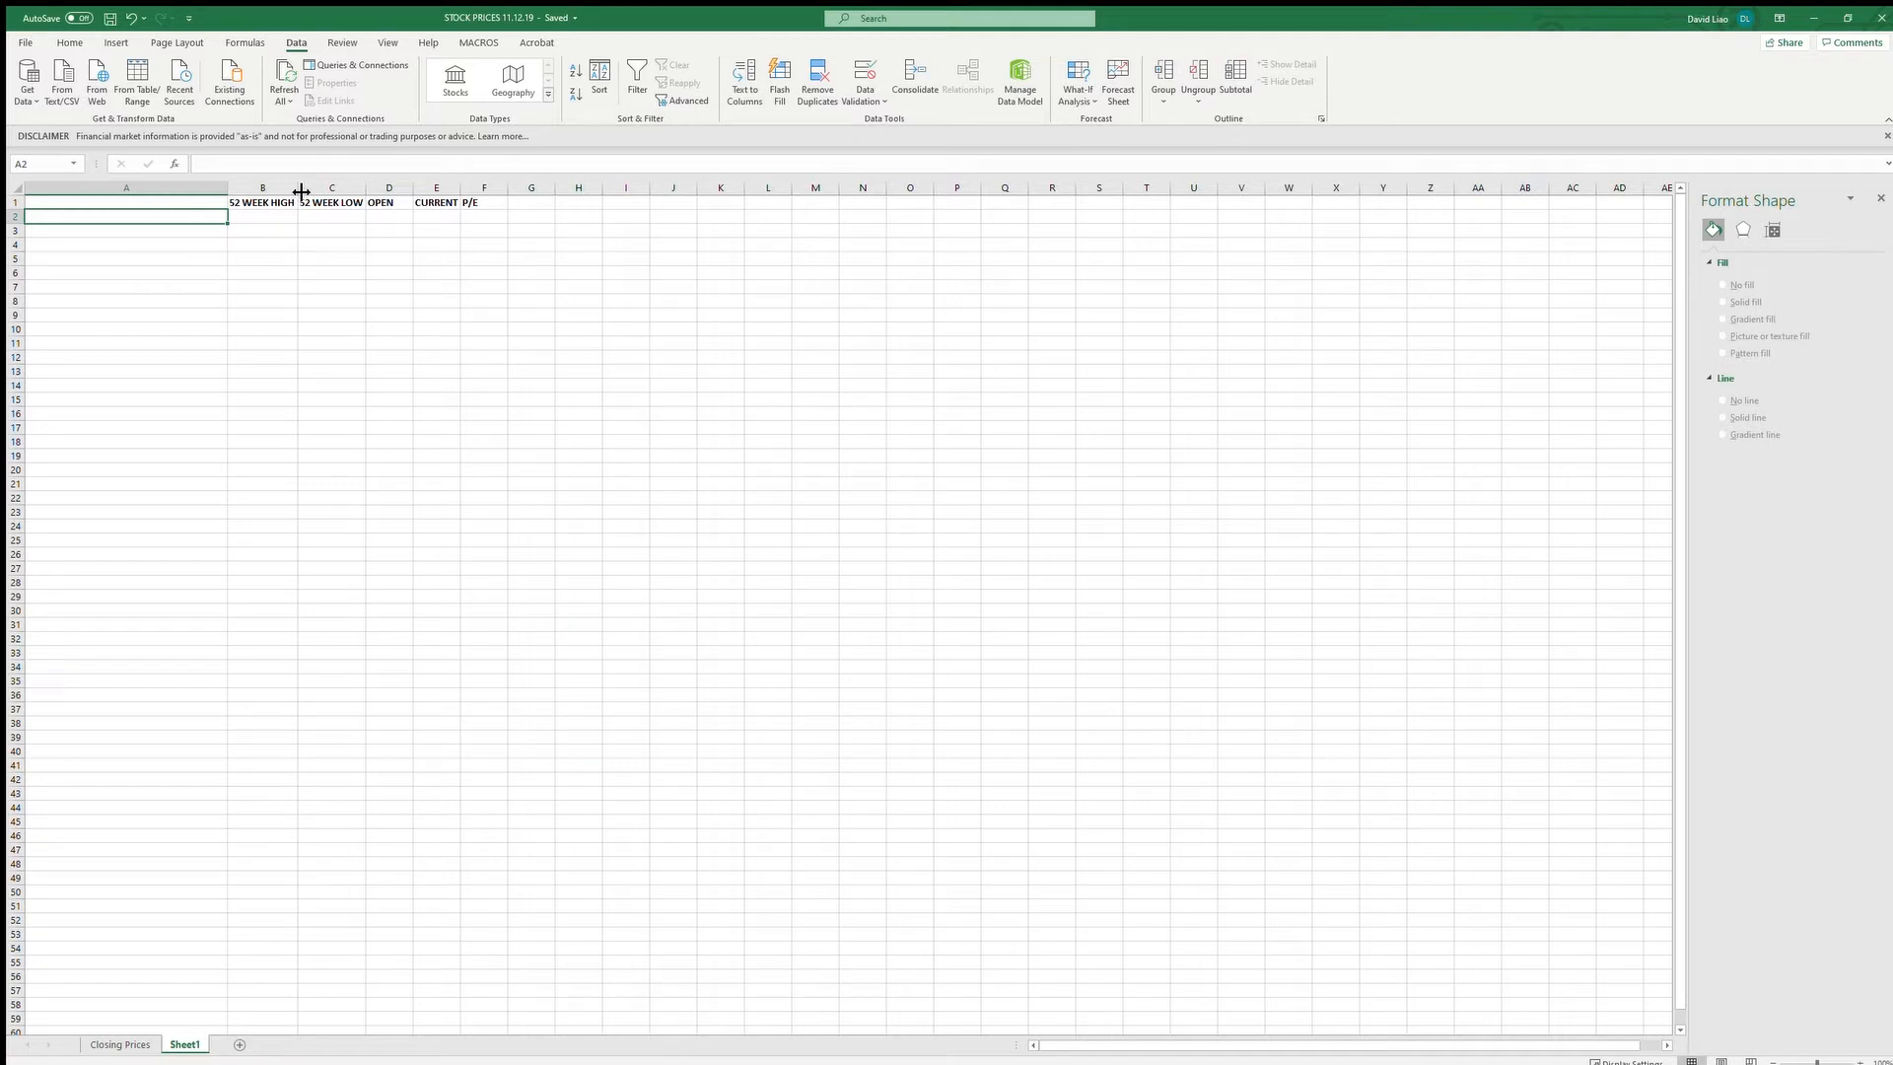
drag(300, 192, 312, 192)
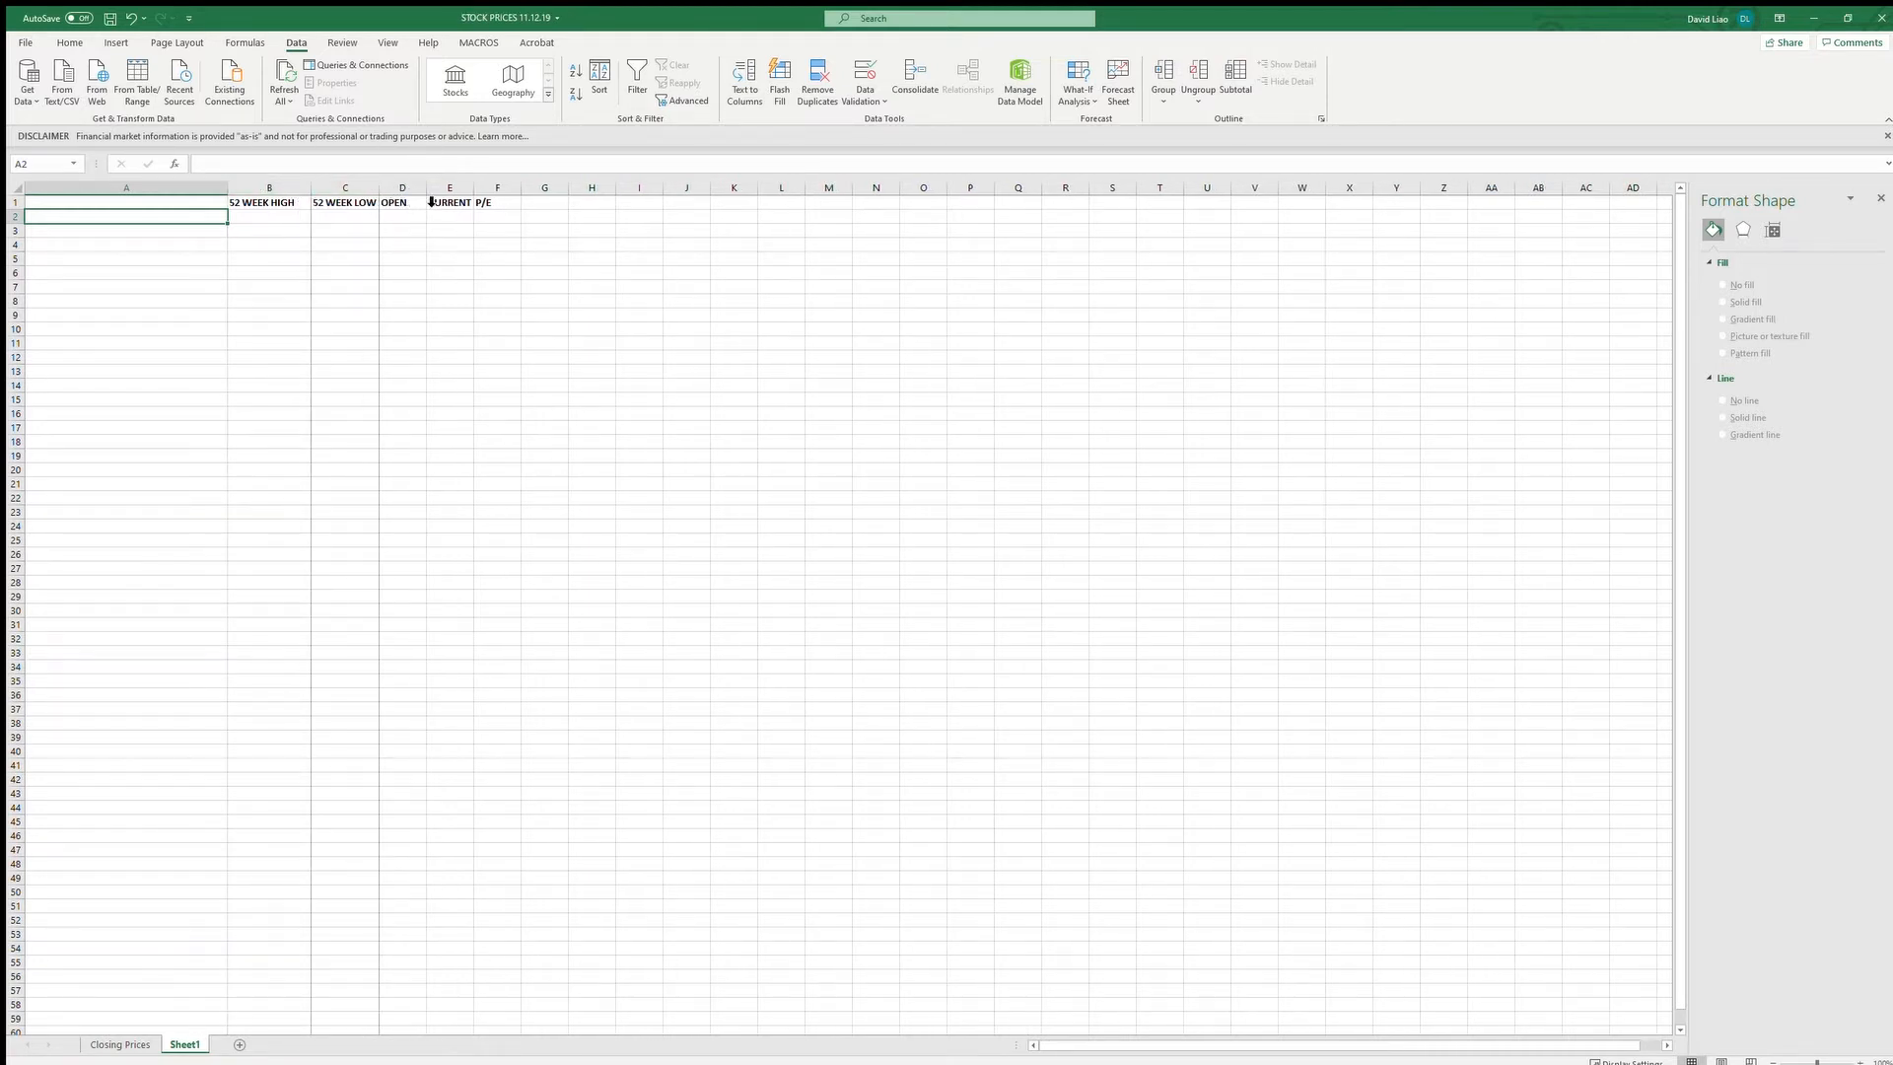
drag(450, 190, 573, 201)
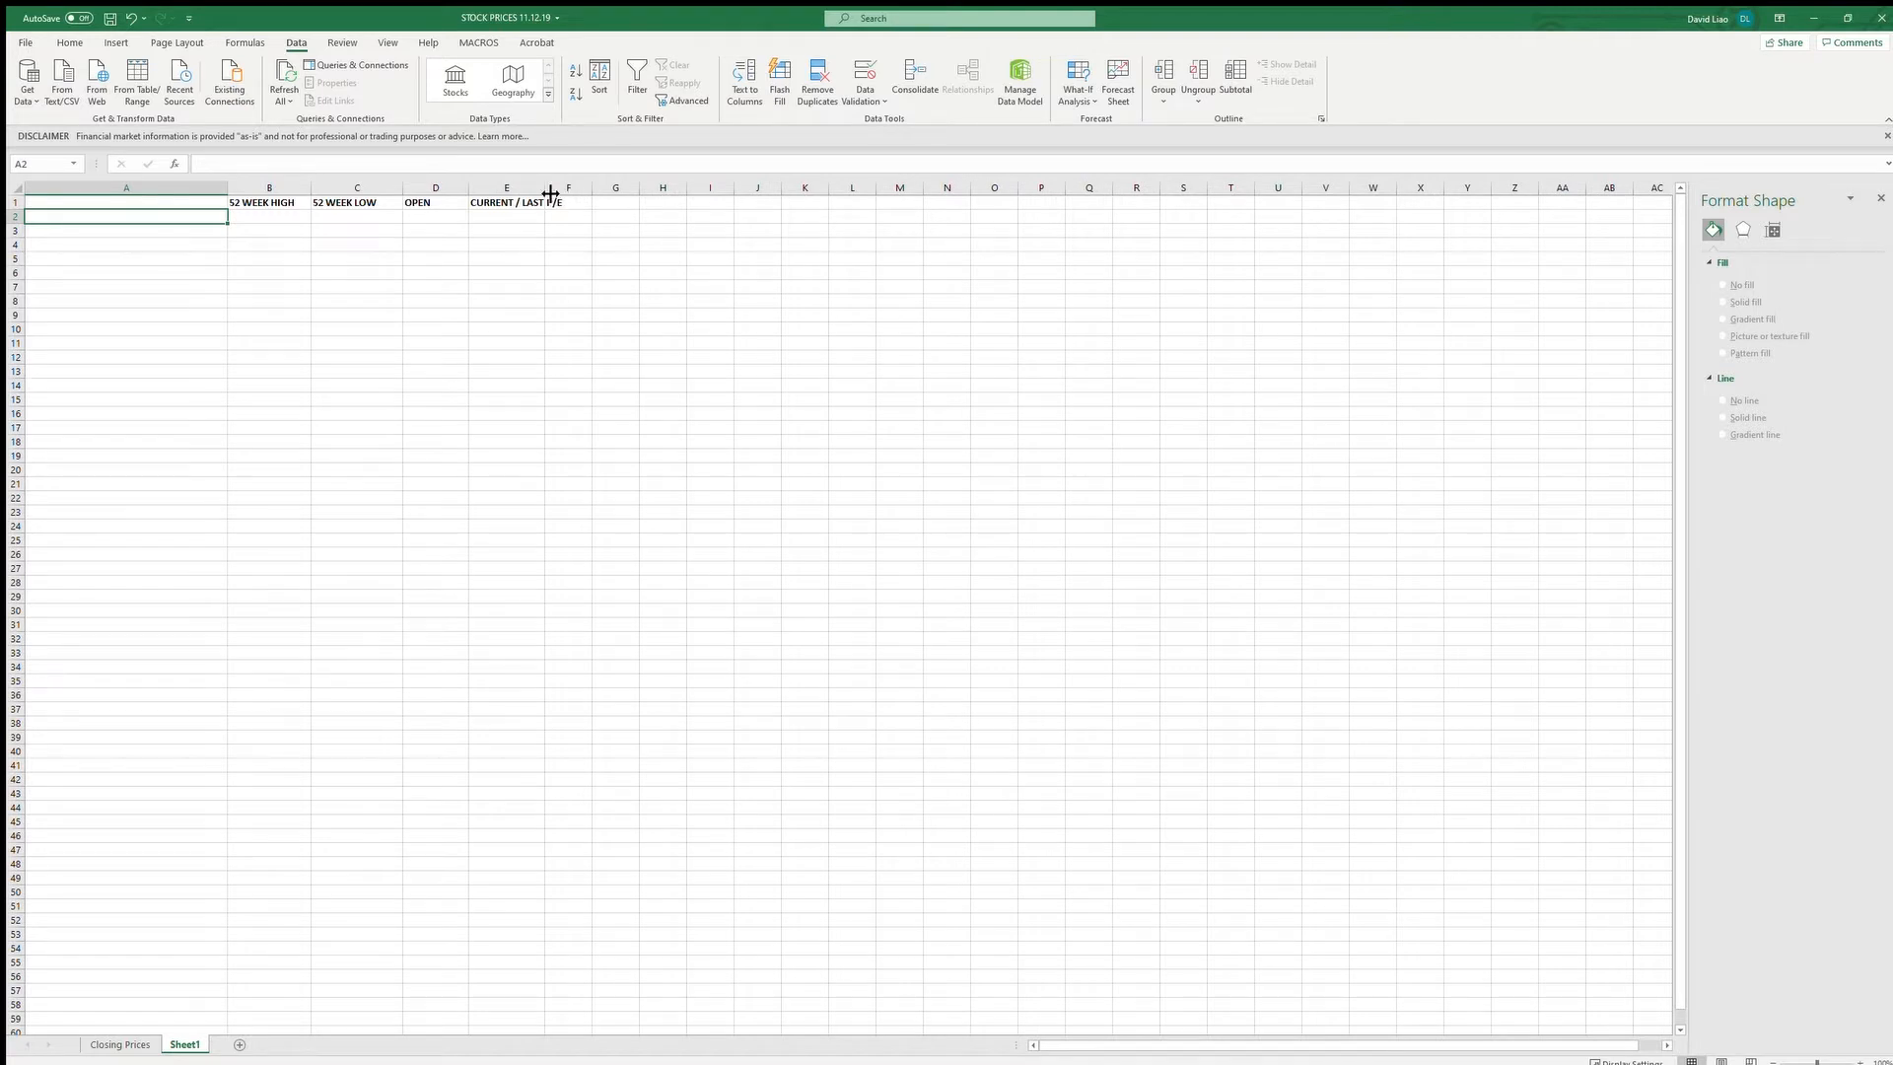
double_click(546, 192)
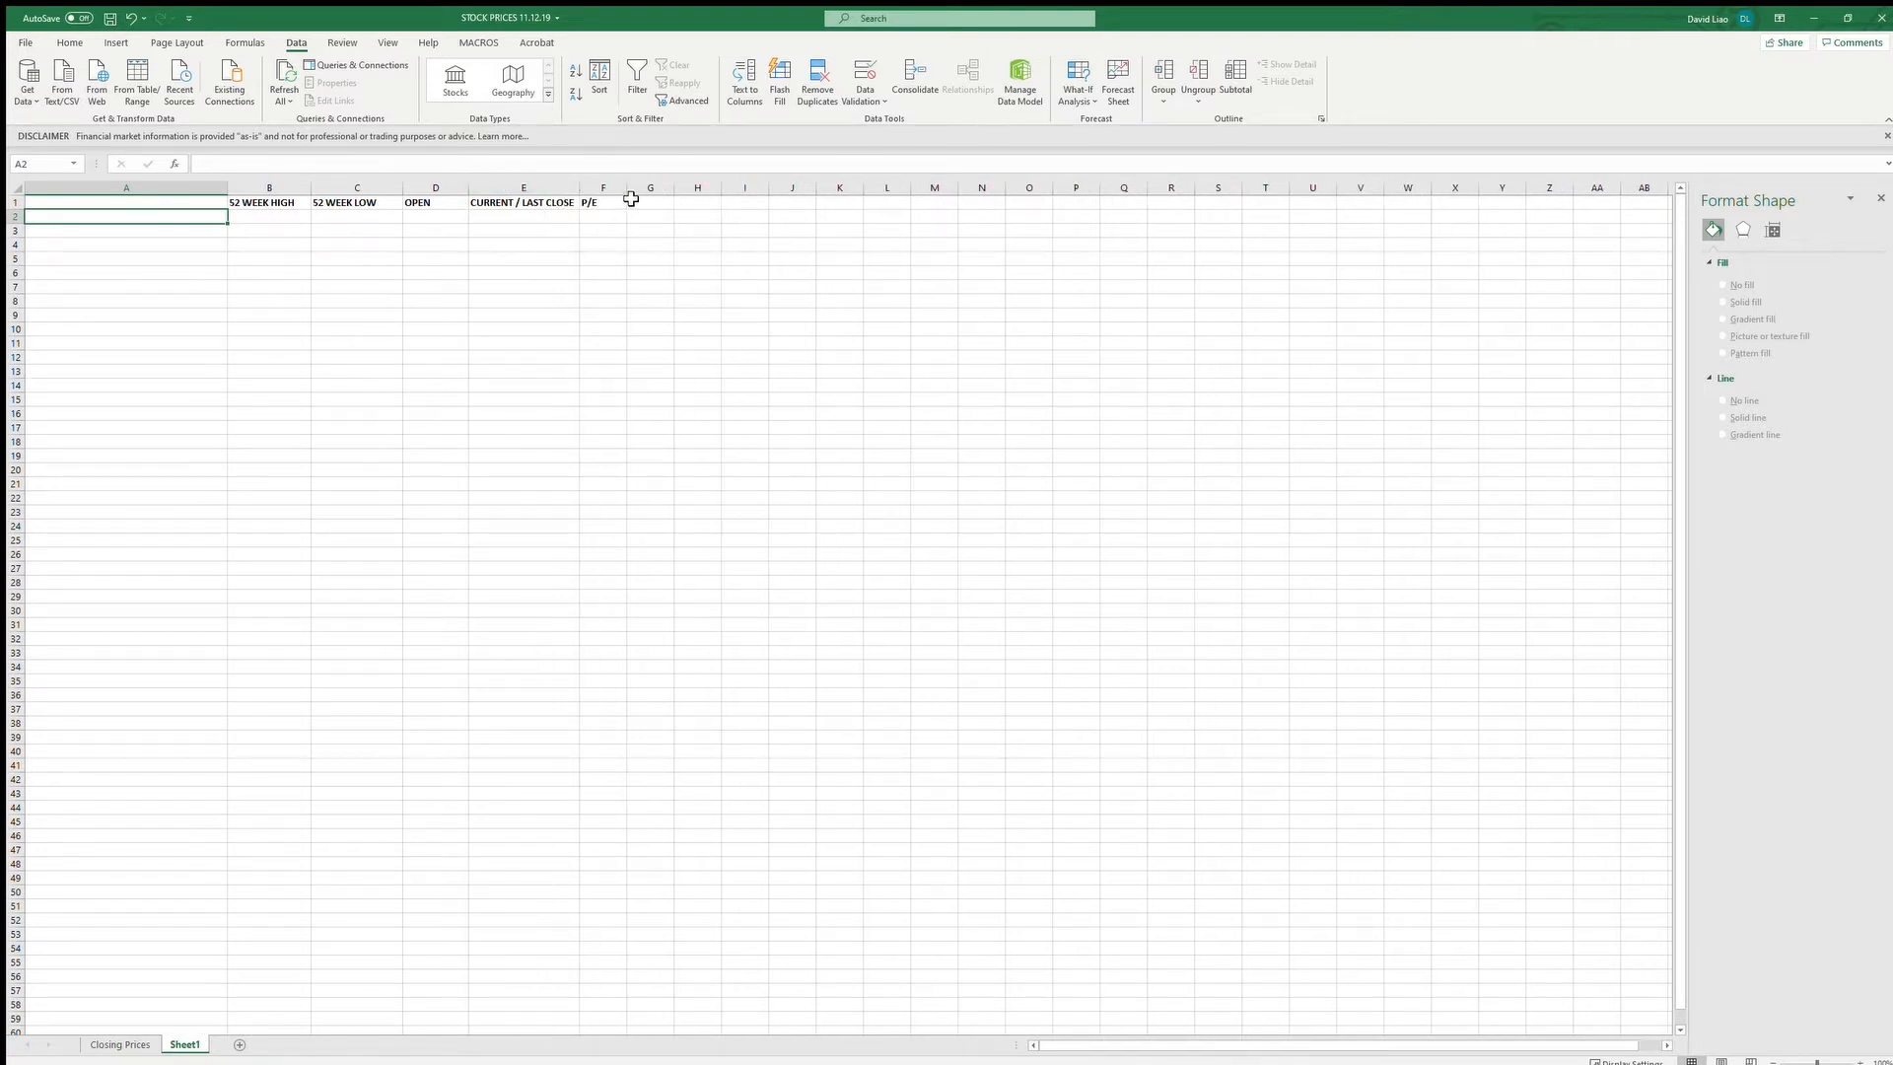
drag(627, 192, 654, 195)
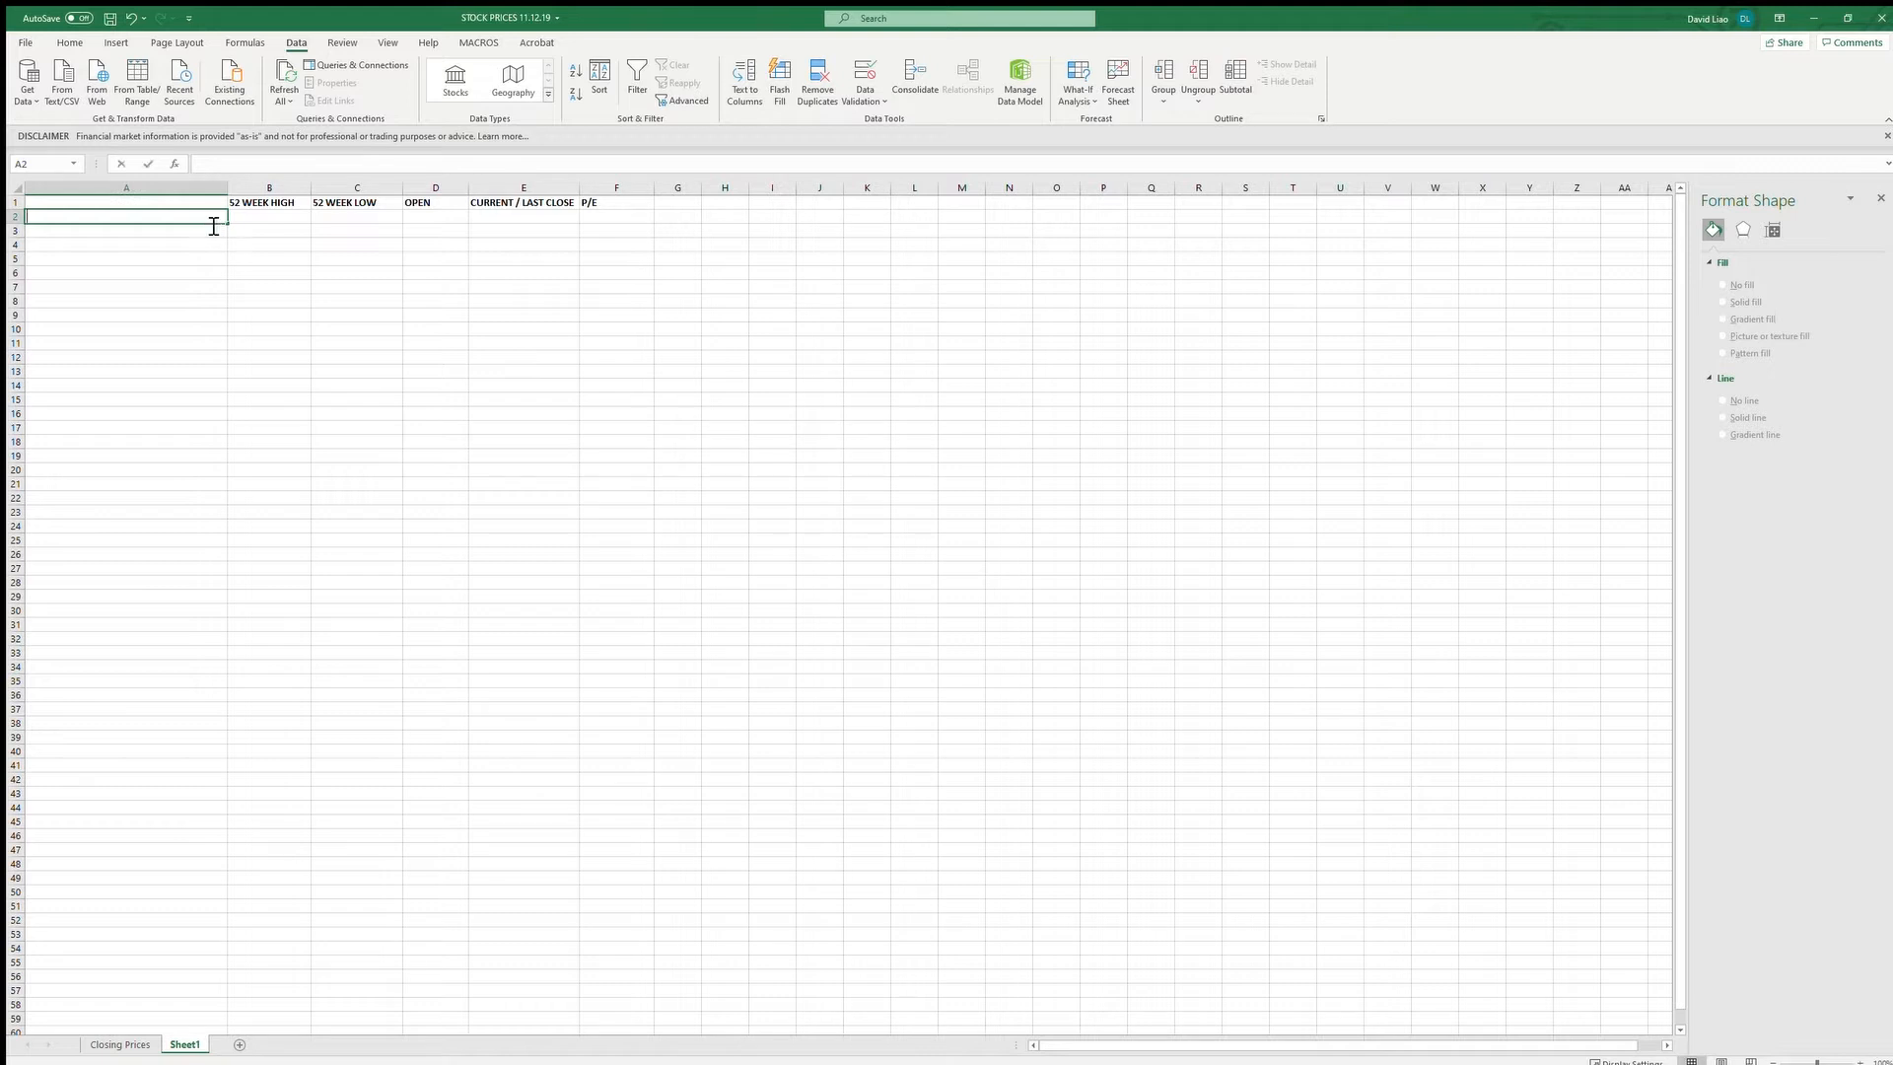
- Enter the tickers AAPL, DIS and NKE in A2:A4 and convert them to the Stocks data type
text(AAPL)
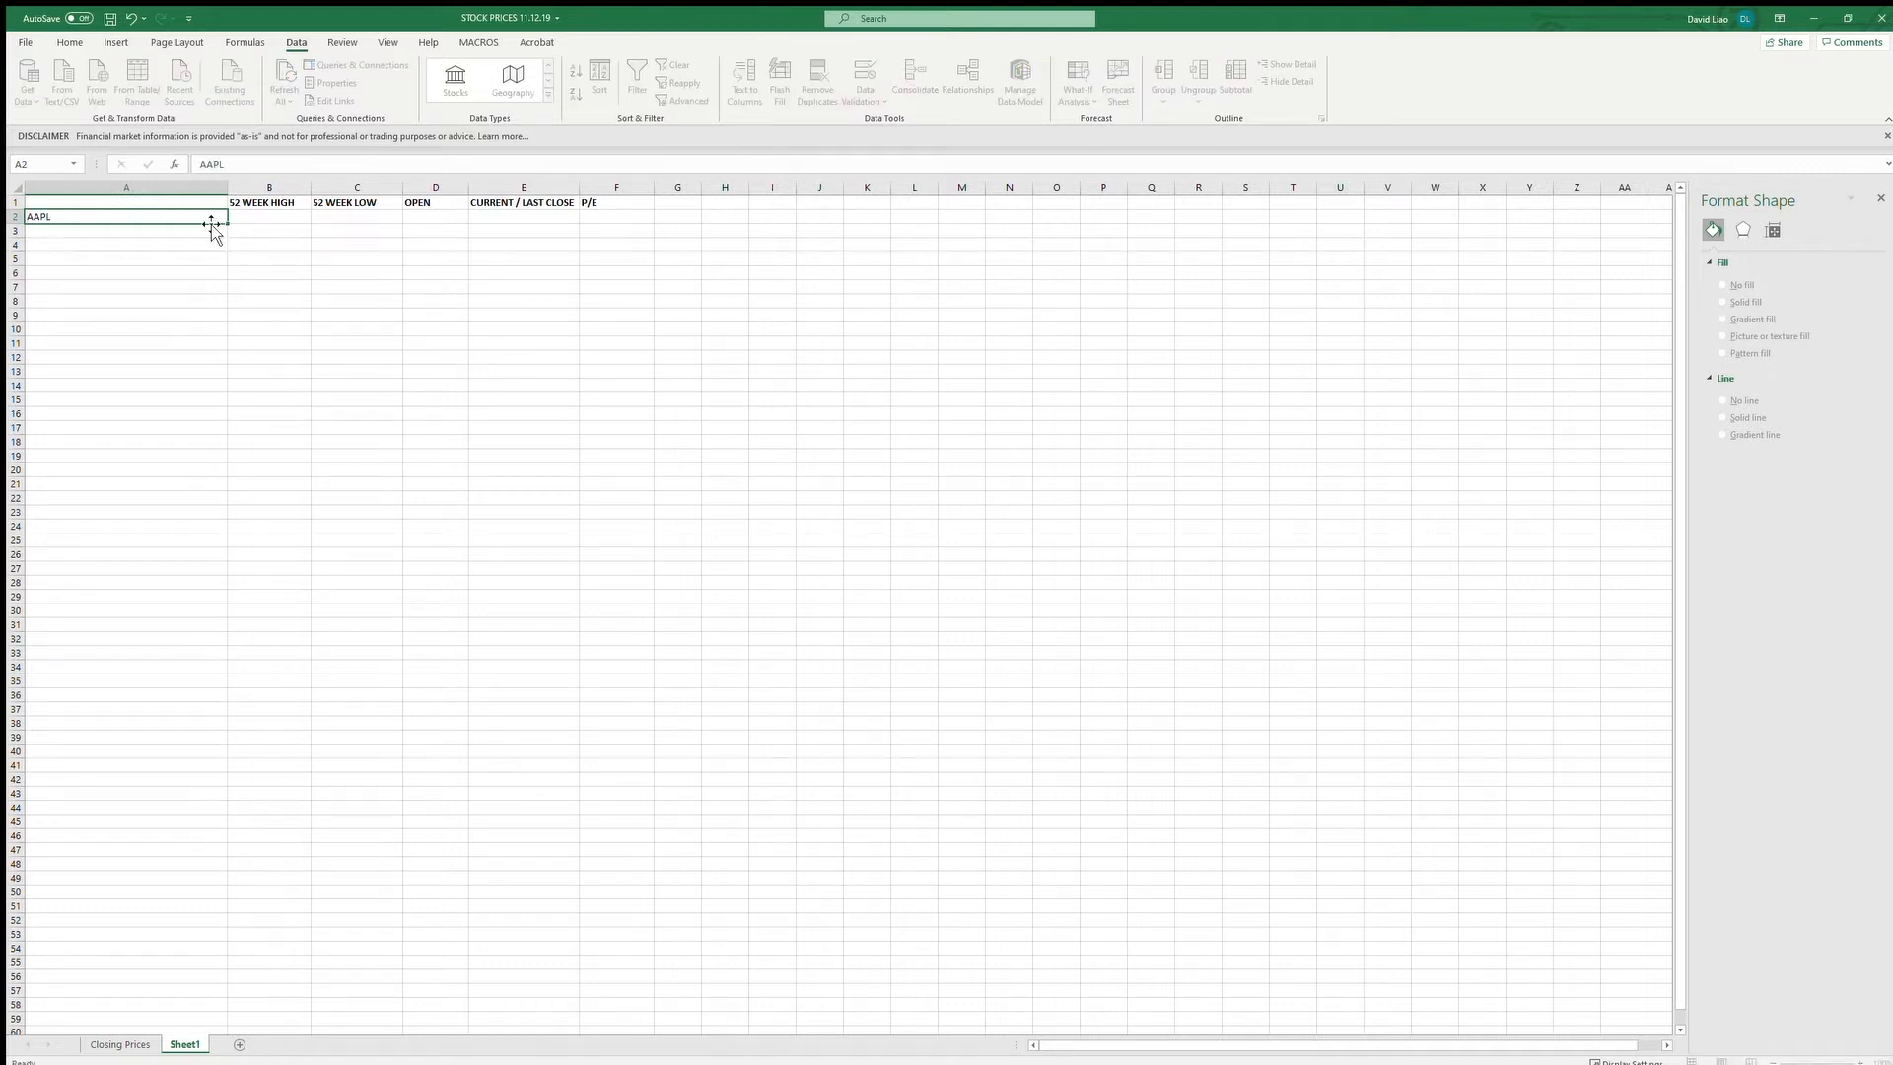
key(Return)
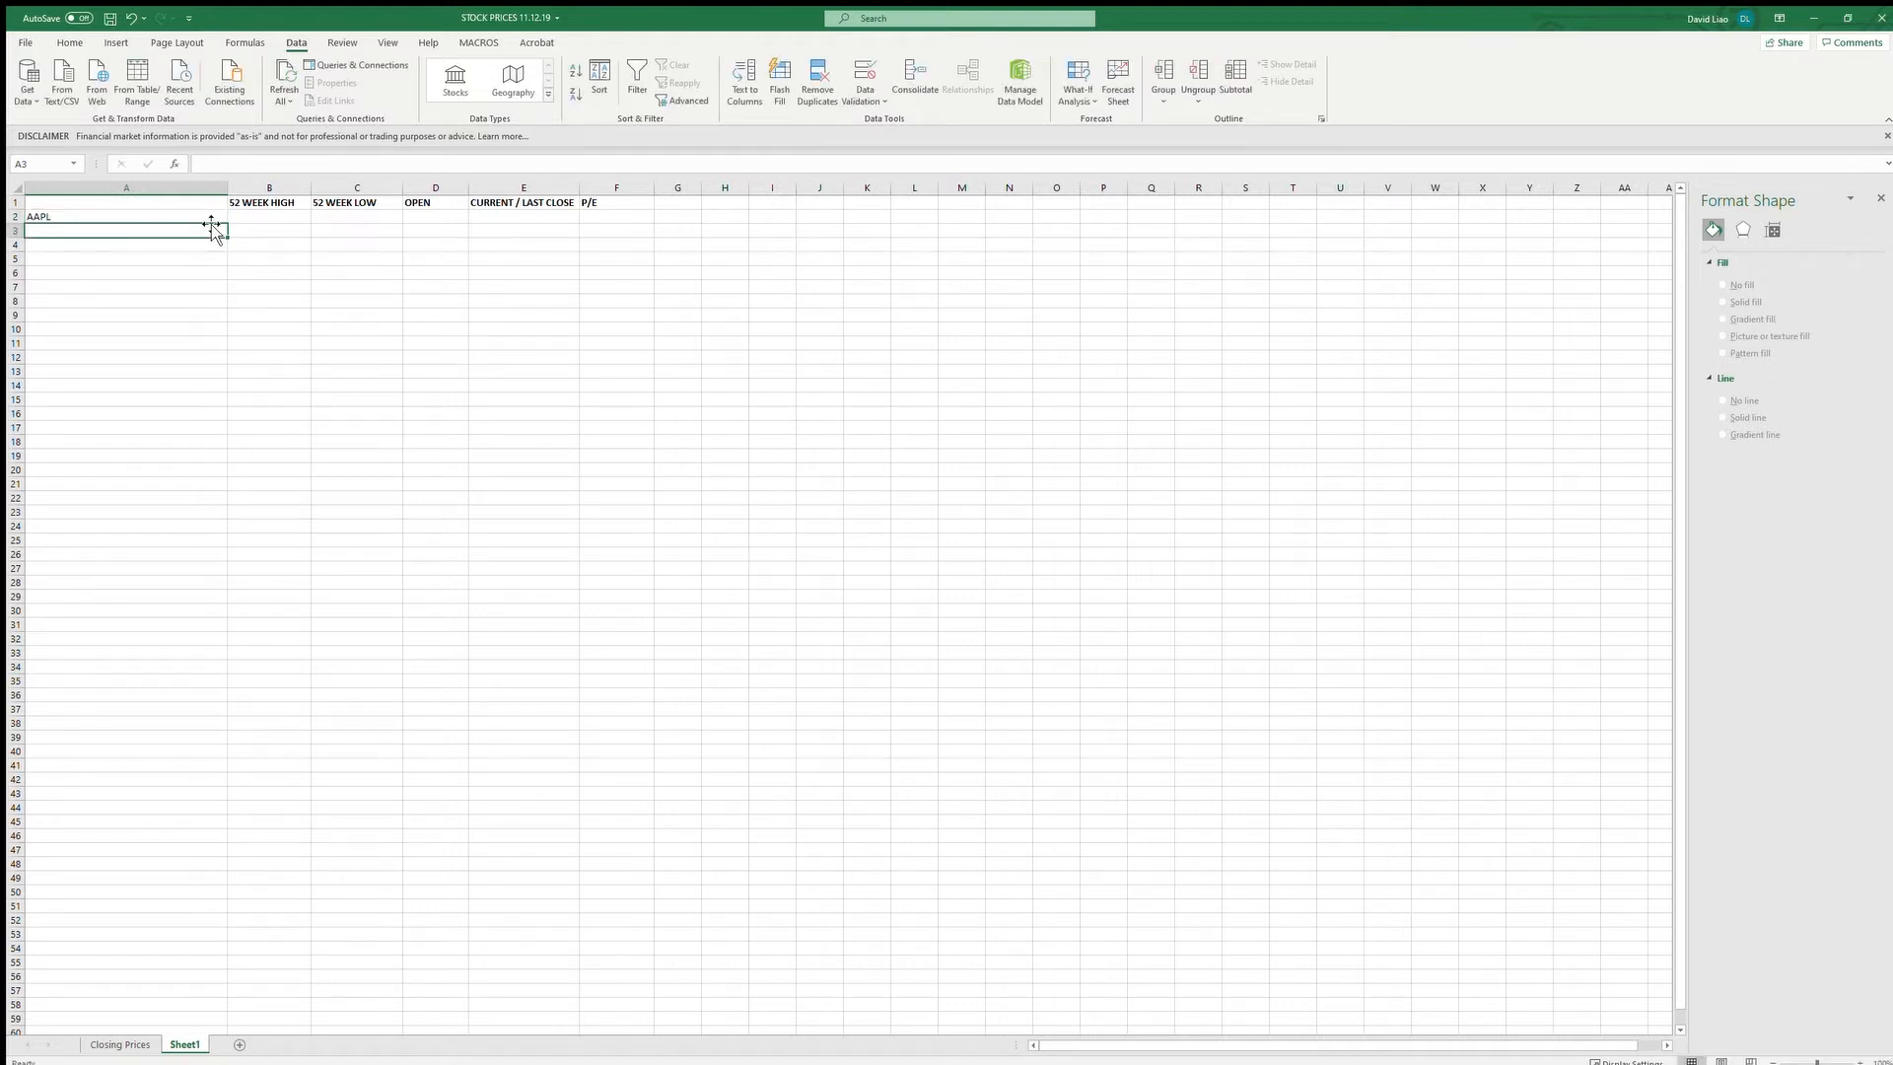
text(DIS)
key(Return)
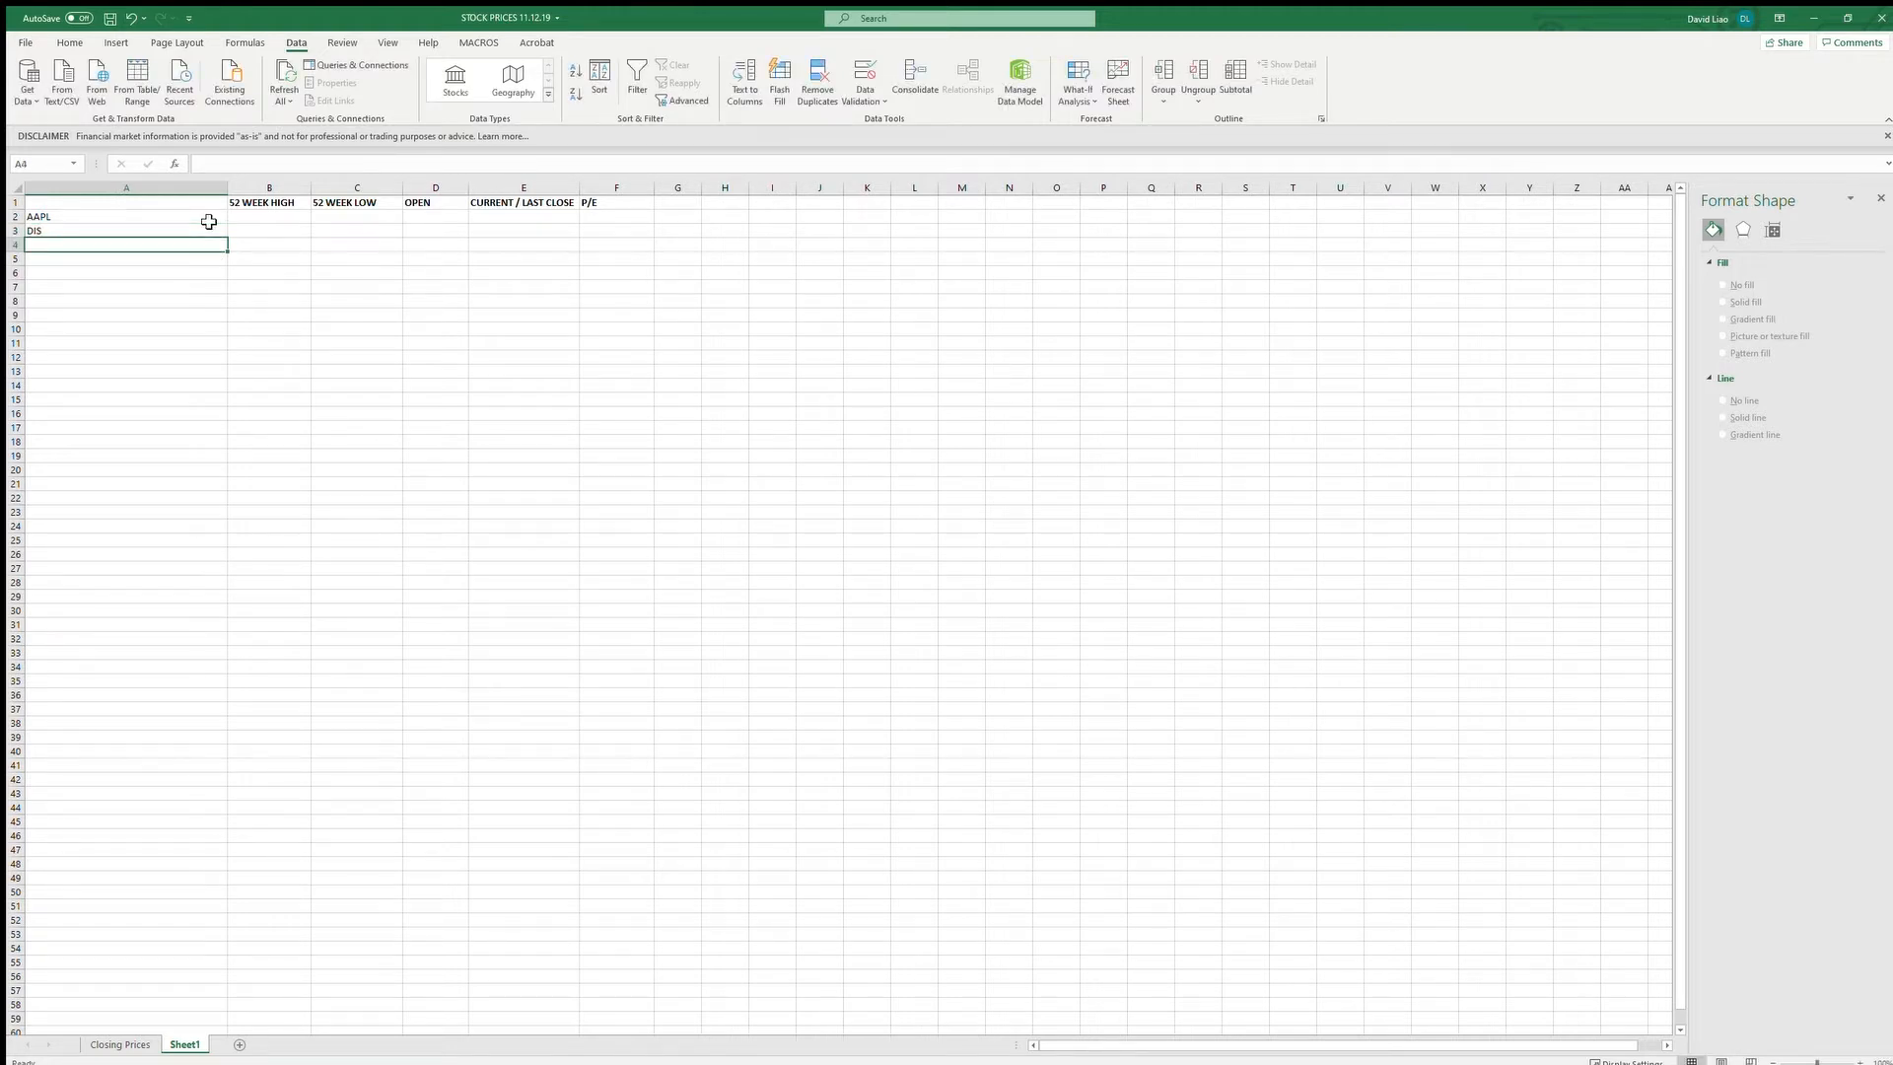
text(NKE)
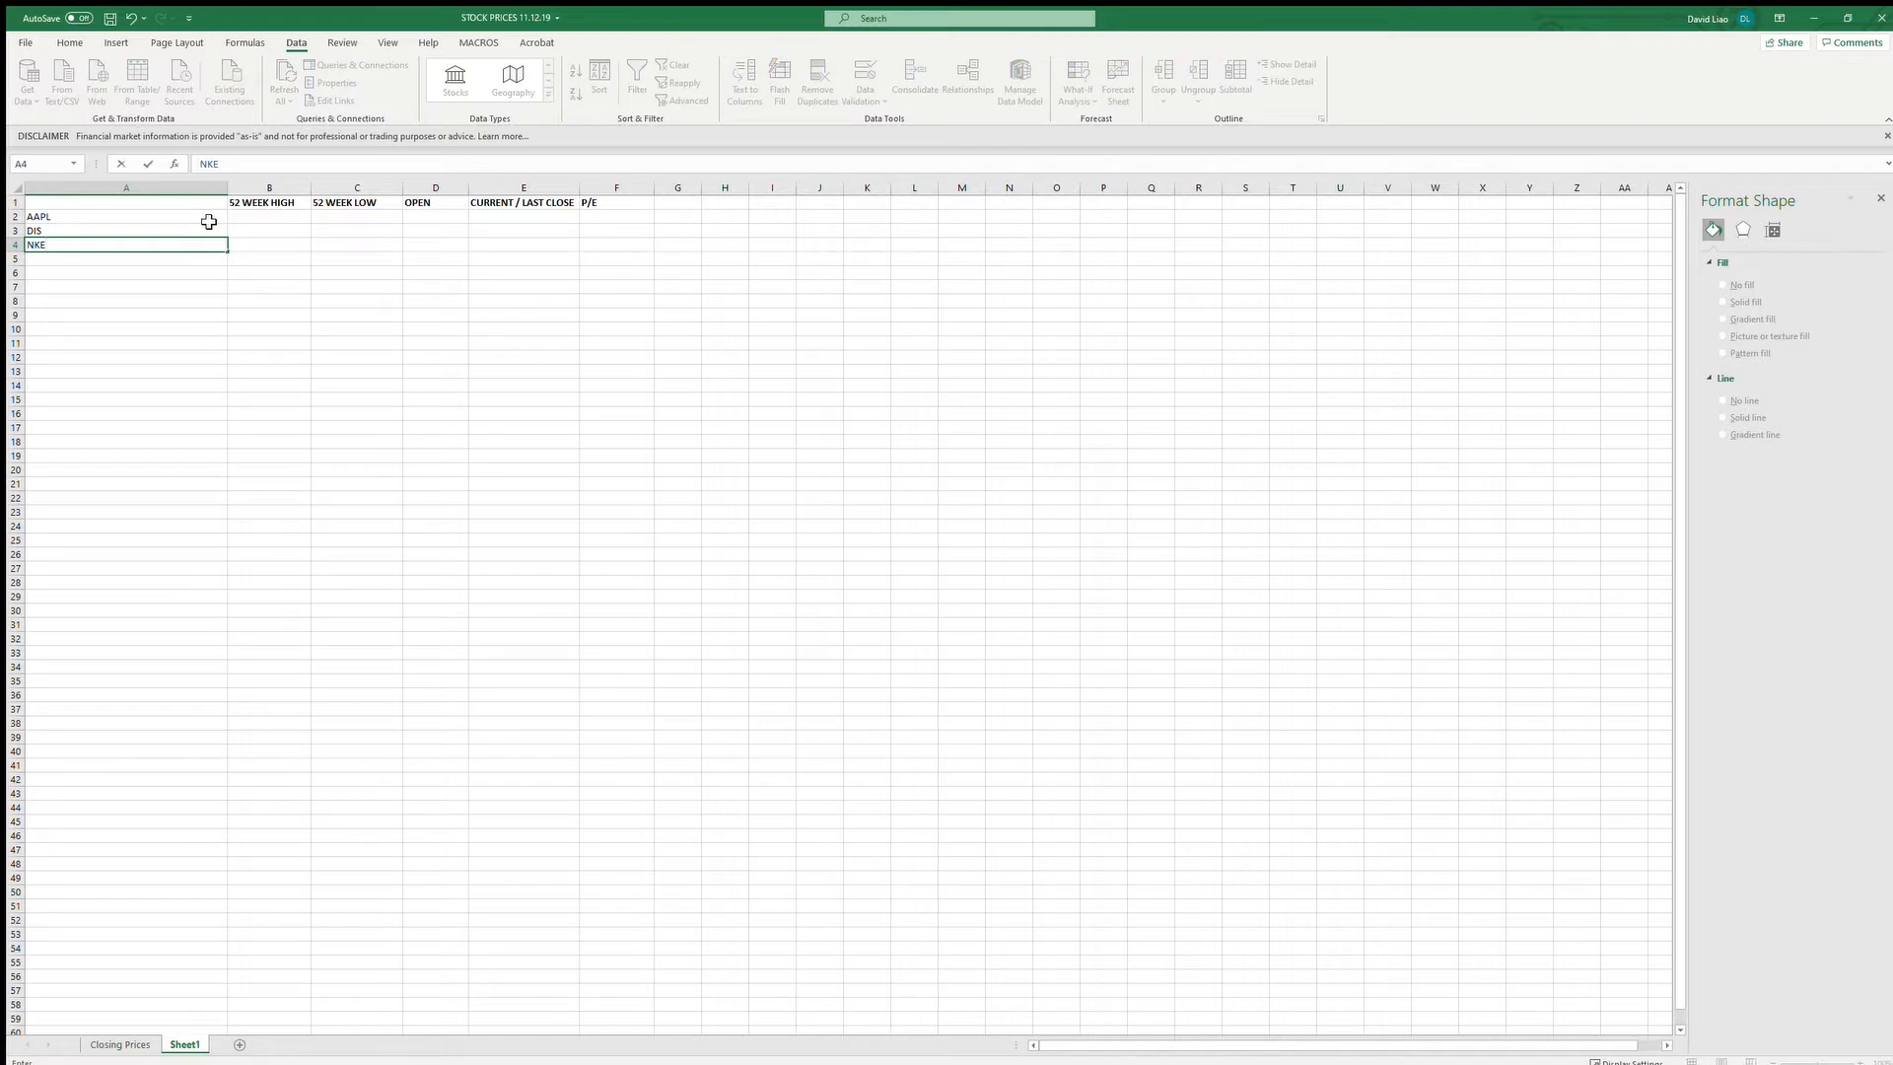
key(Tab)
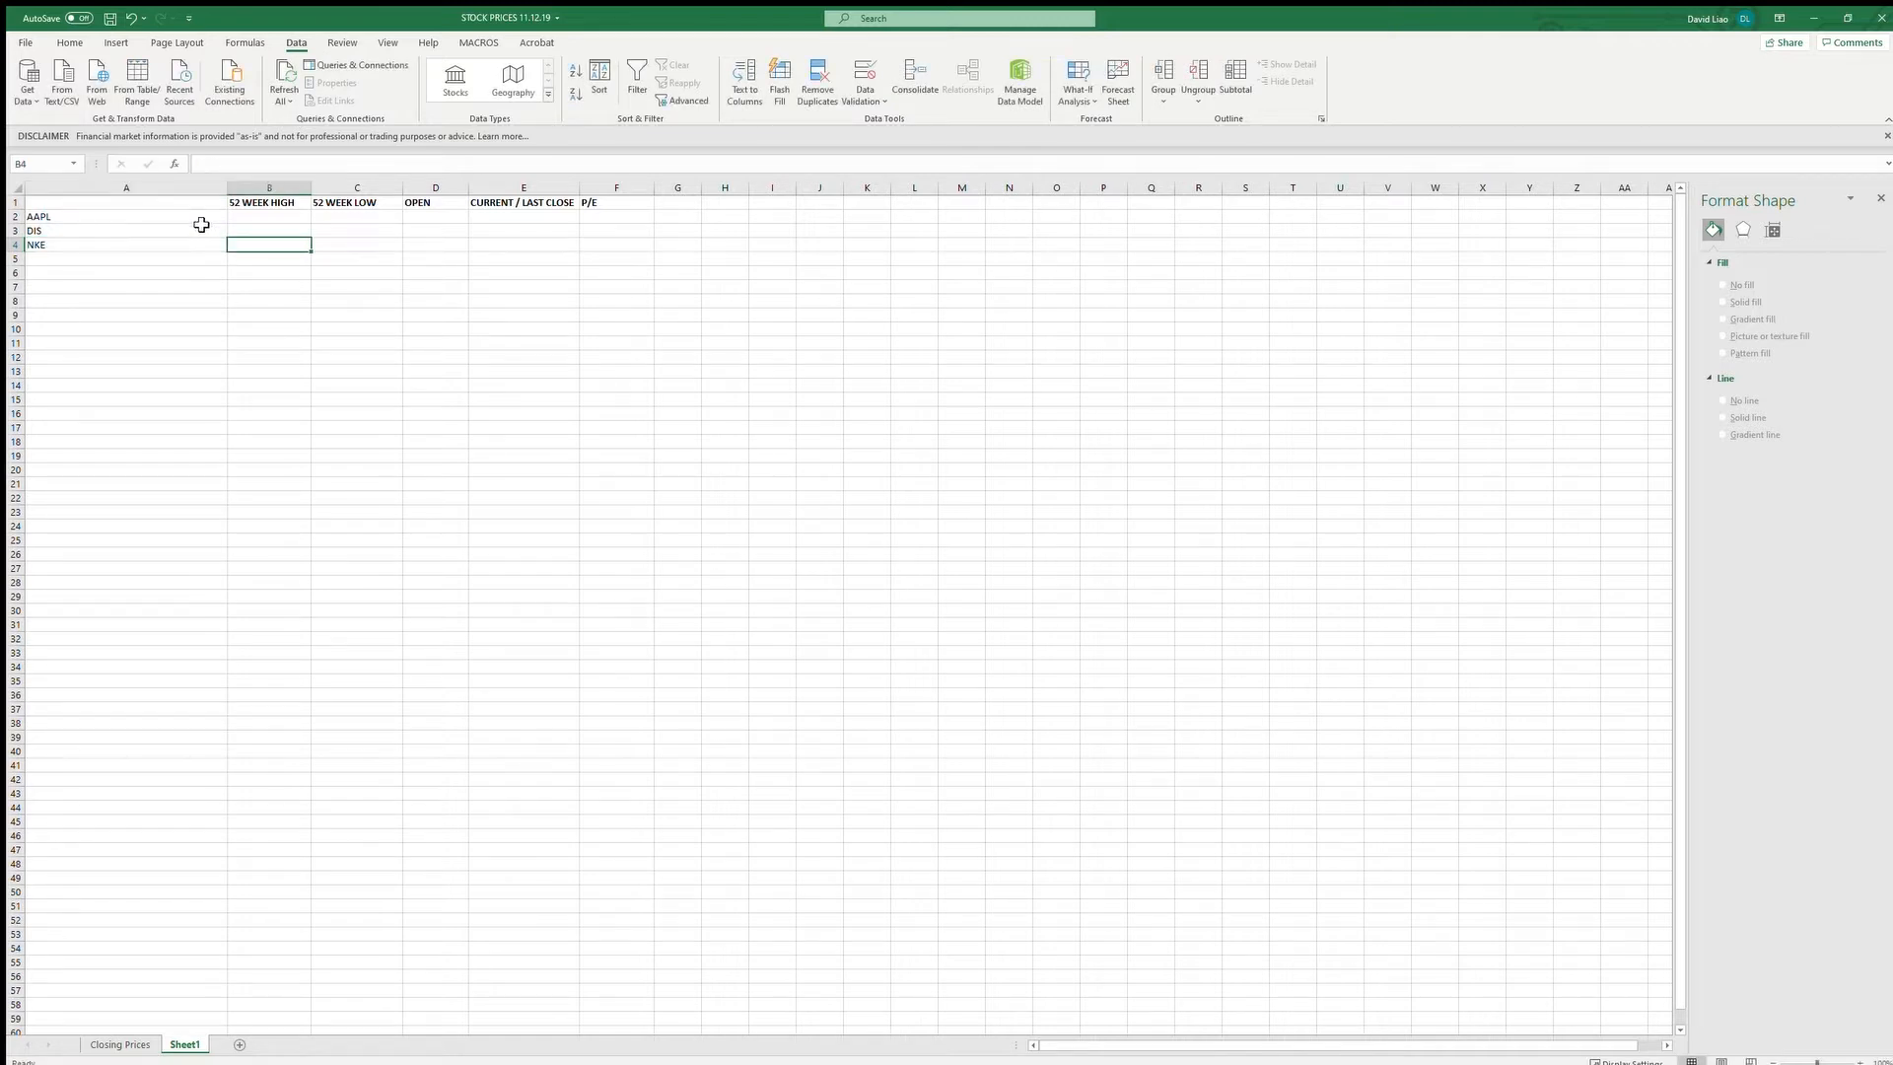
drag(200, 217, 196, 245)
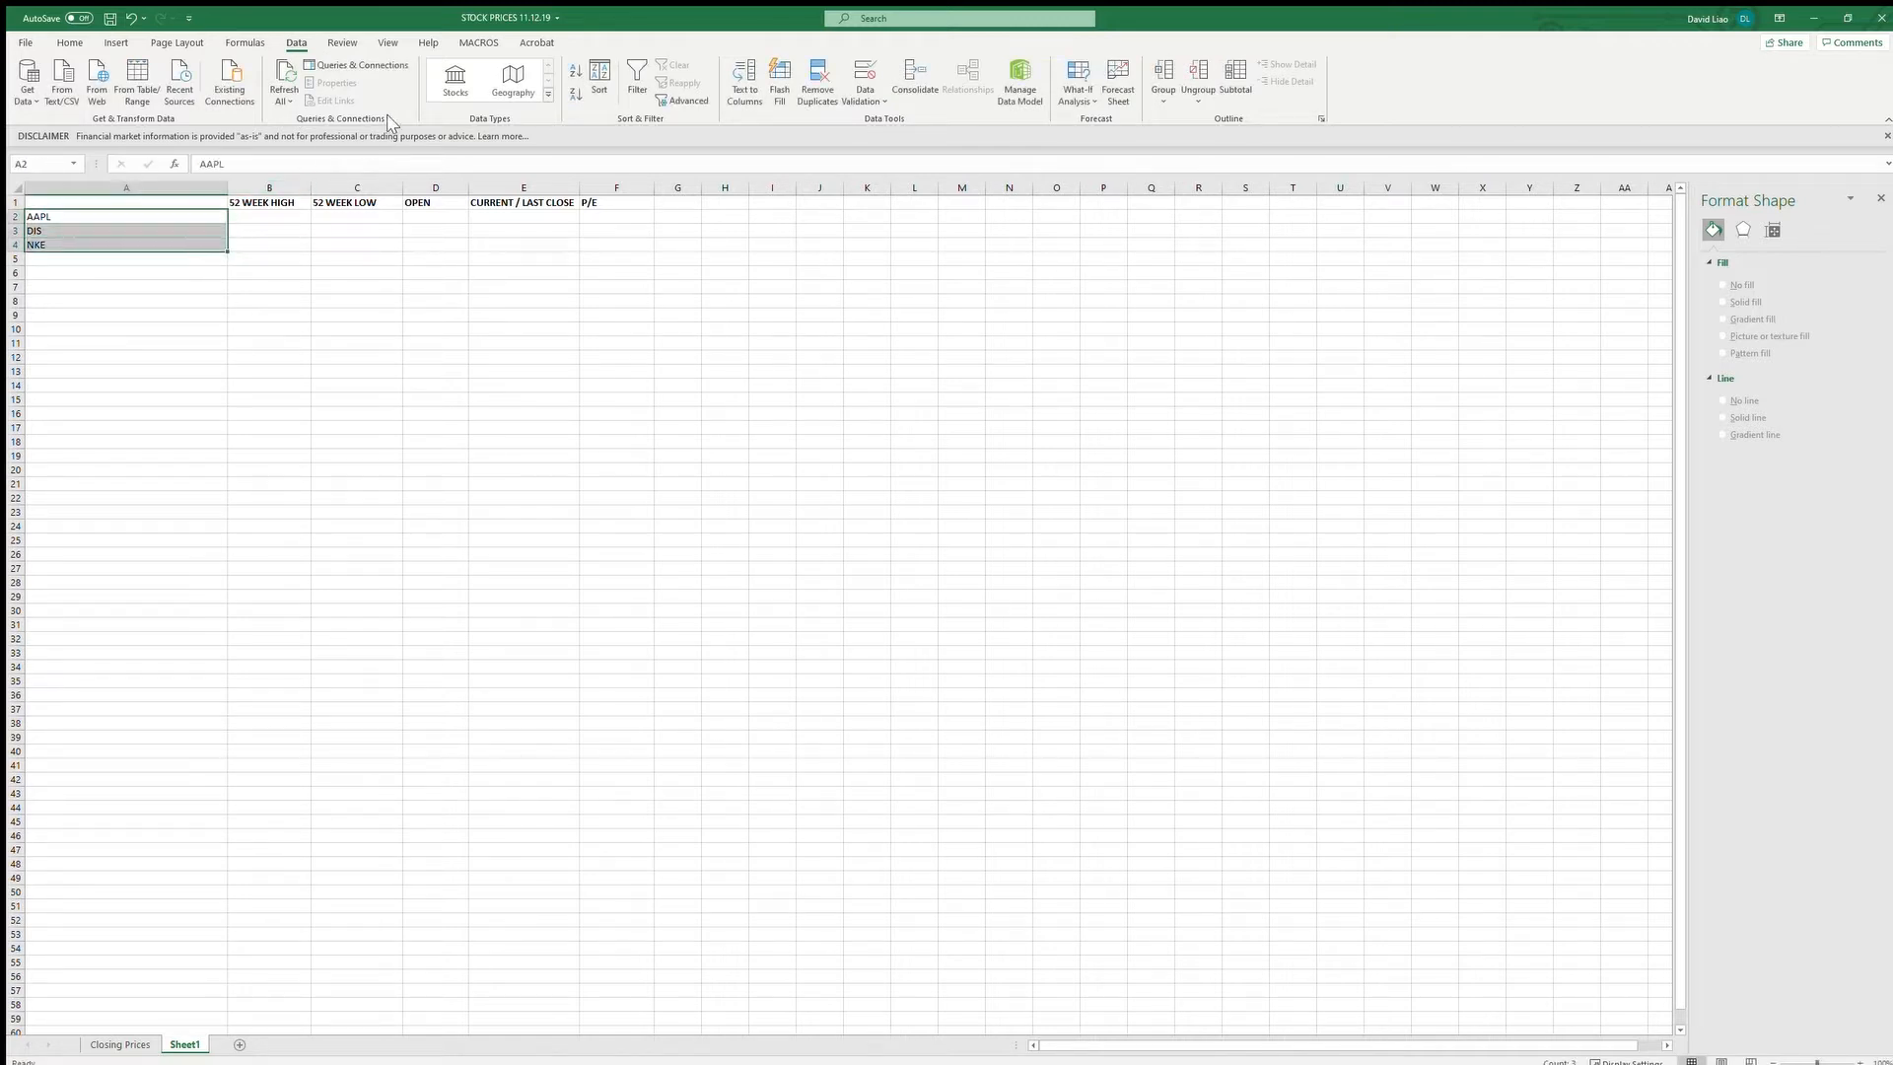
click(455, 91)
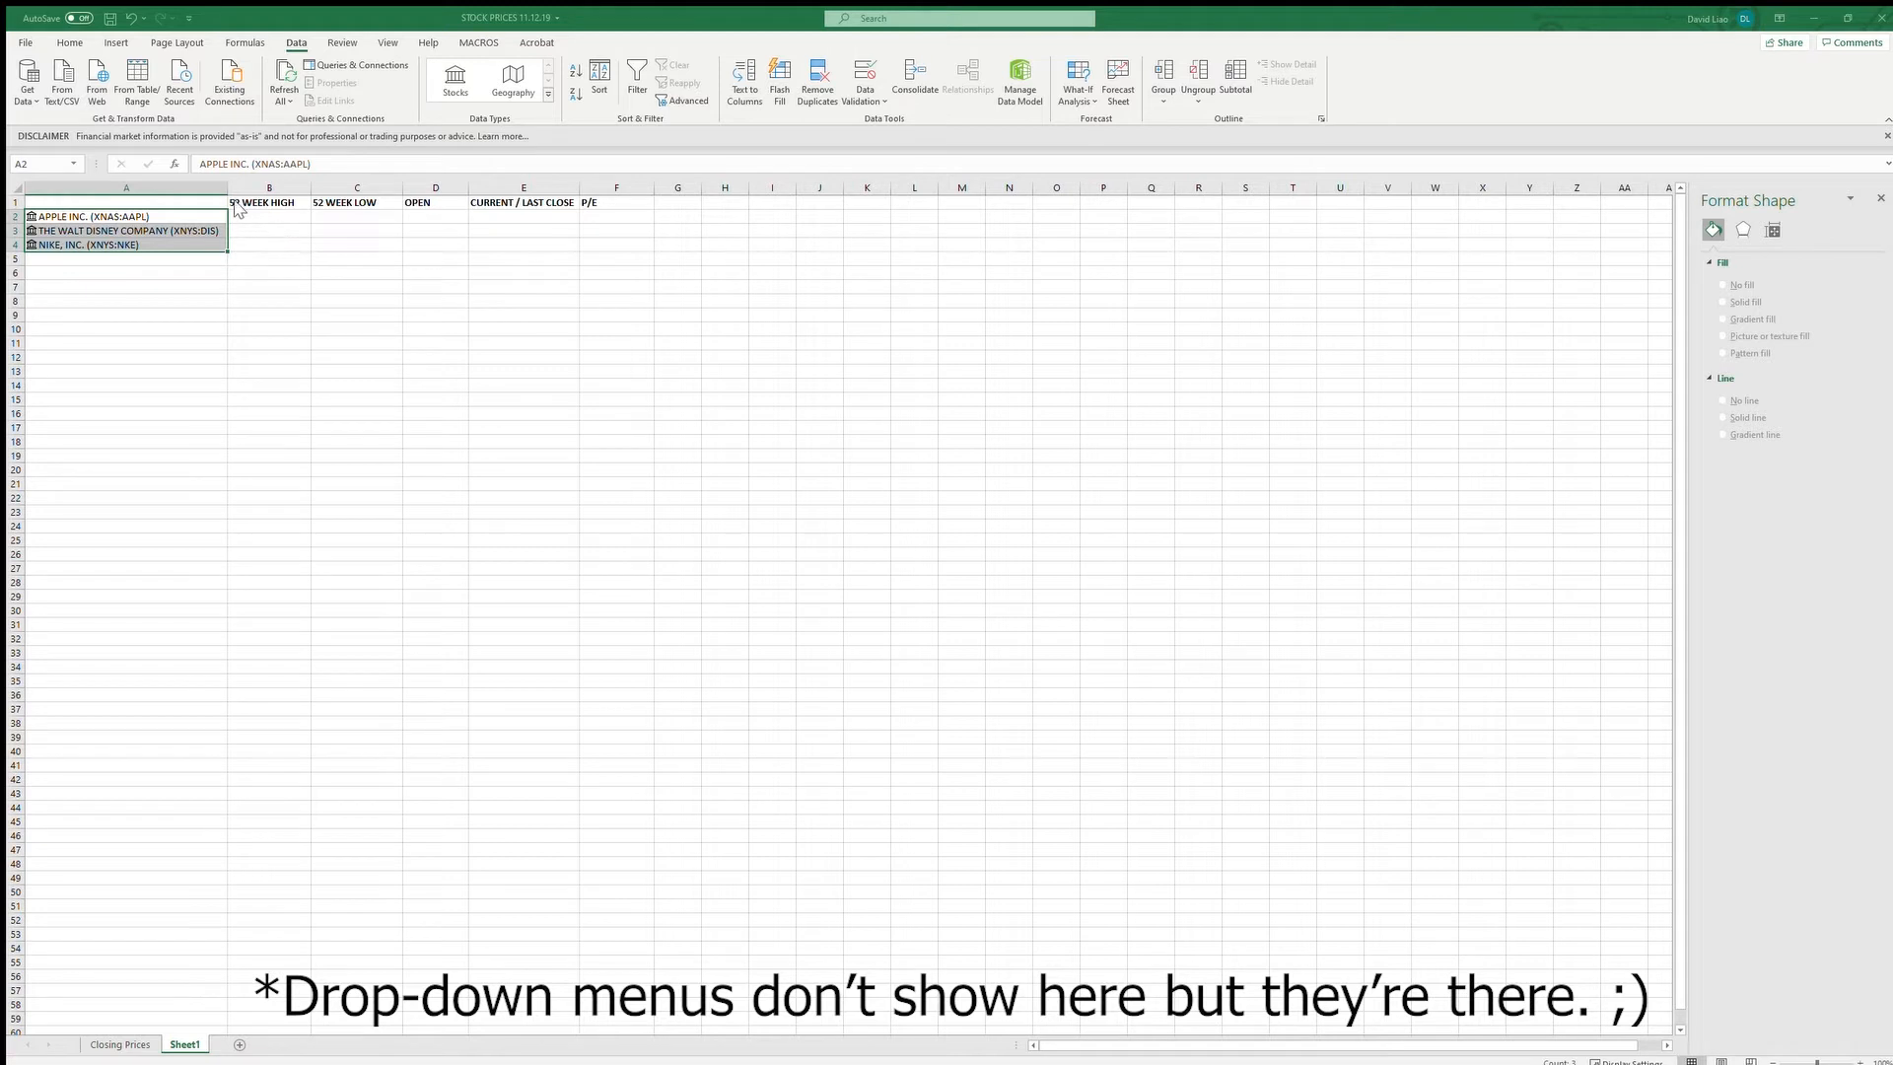
- Add the 52-week high, 52-week low, open, current price and P/E fields for the three stocks in columns B to F
click(258, 243)
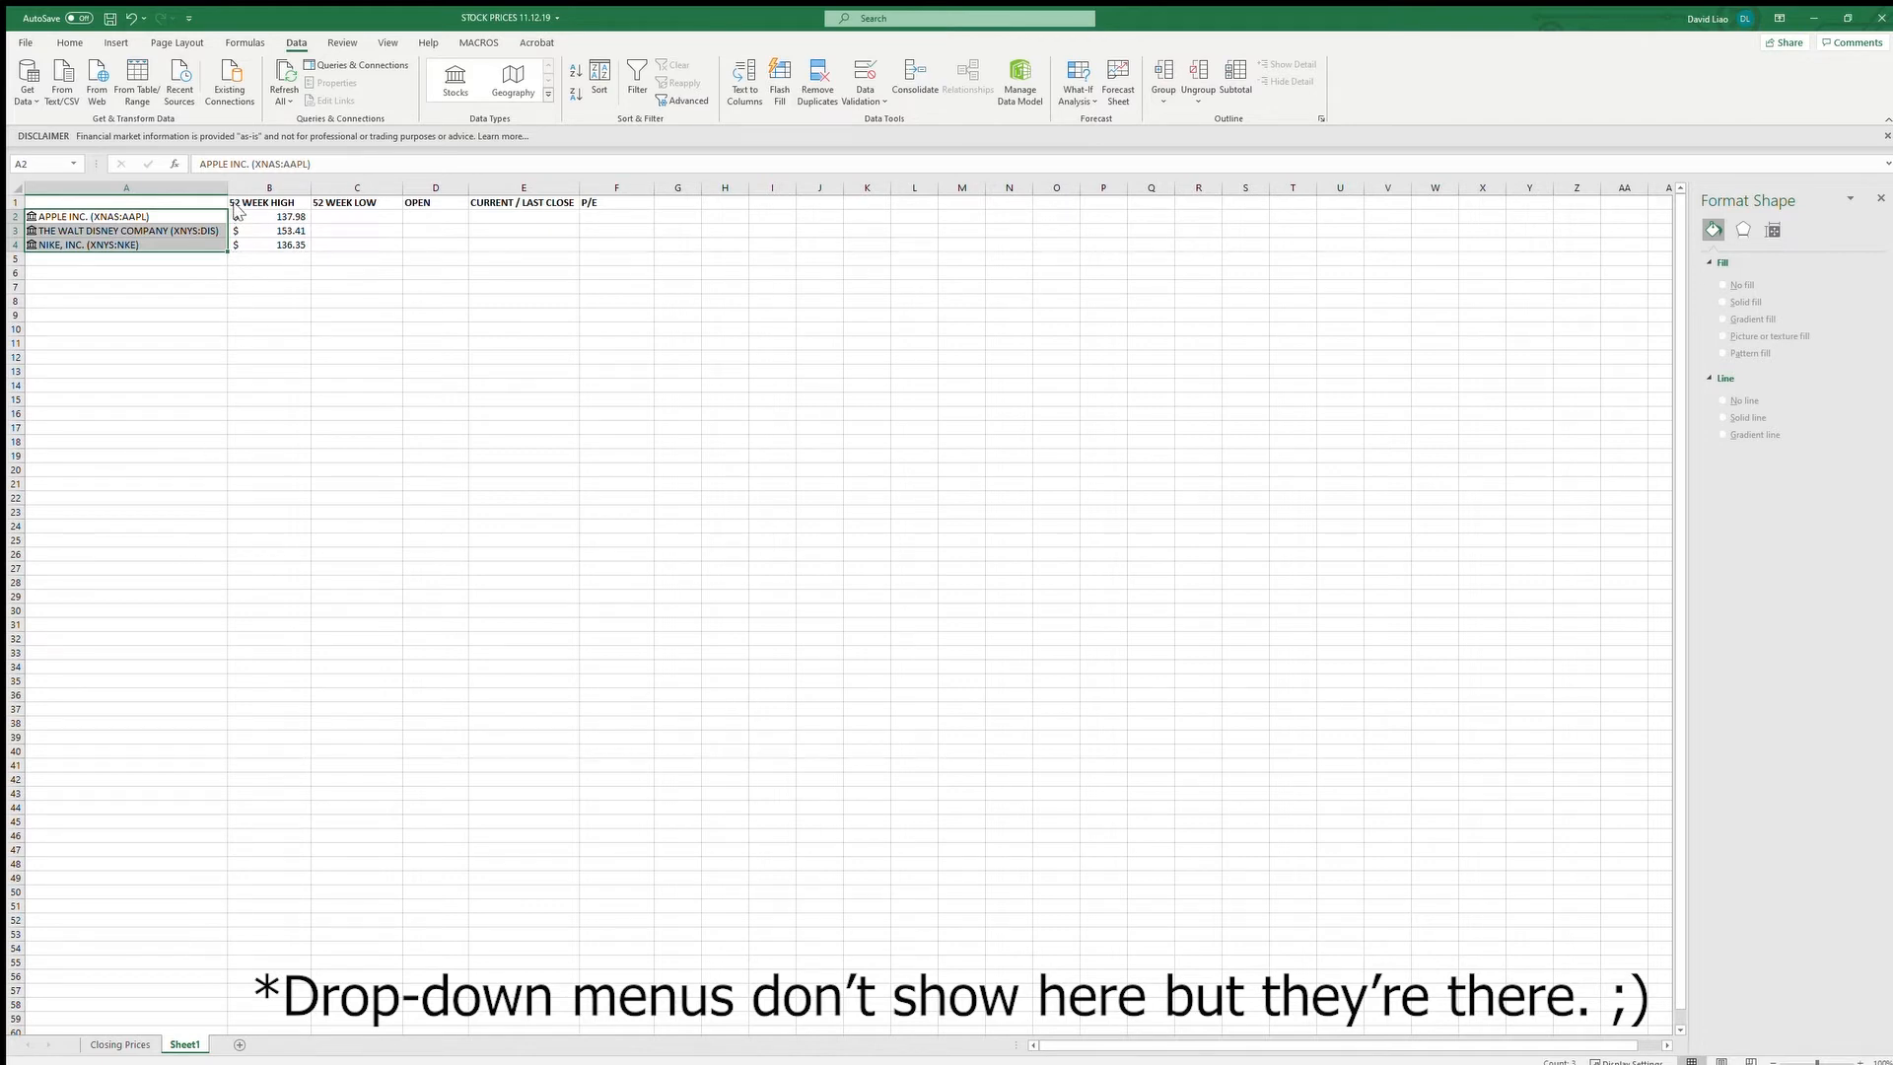
click(242, 274)
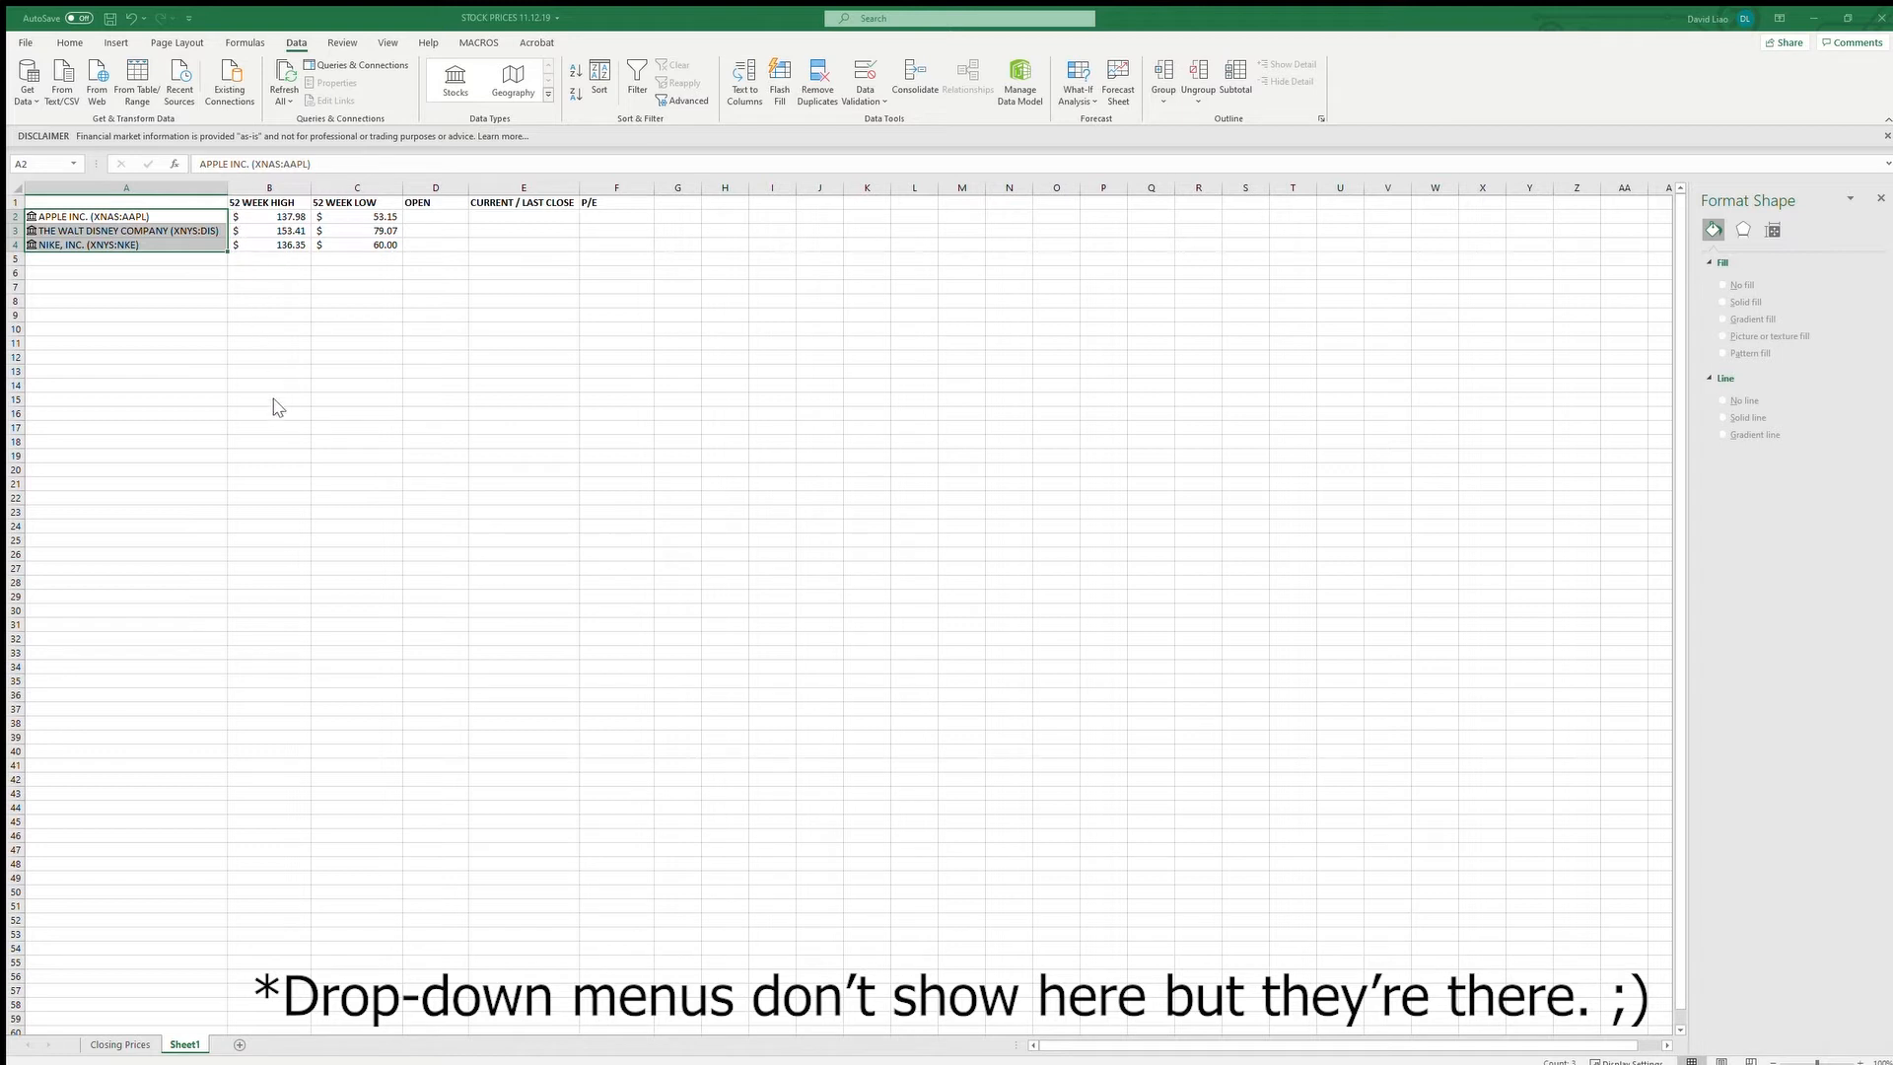
click(264, 524)
click(272, 441)
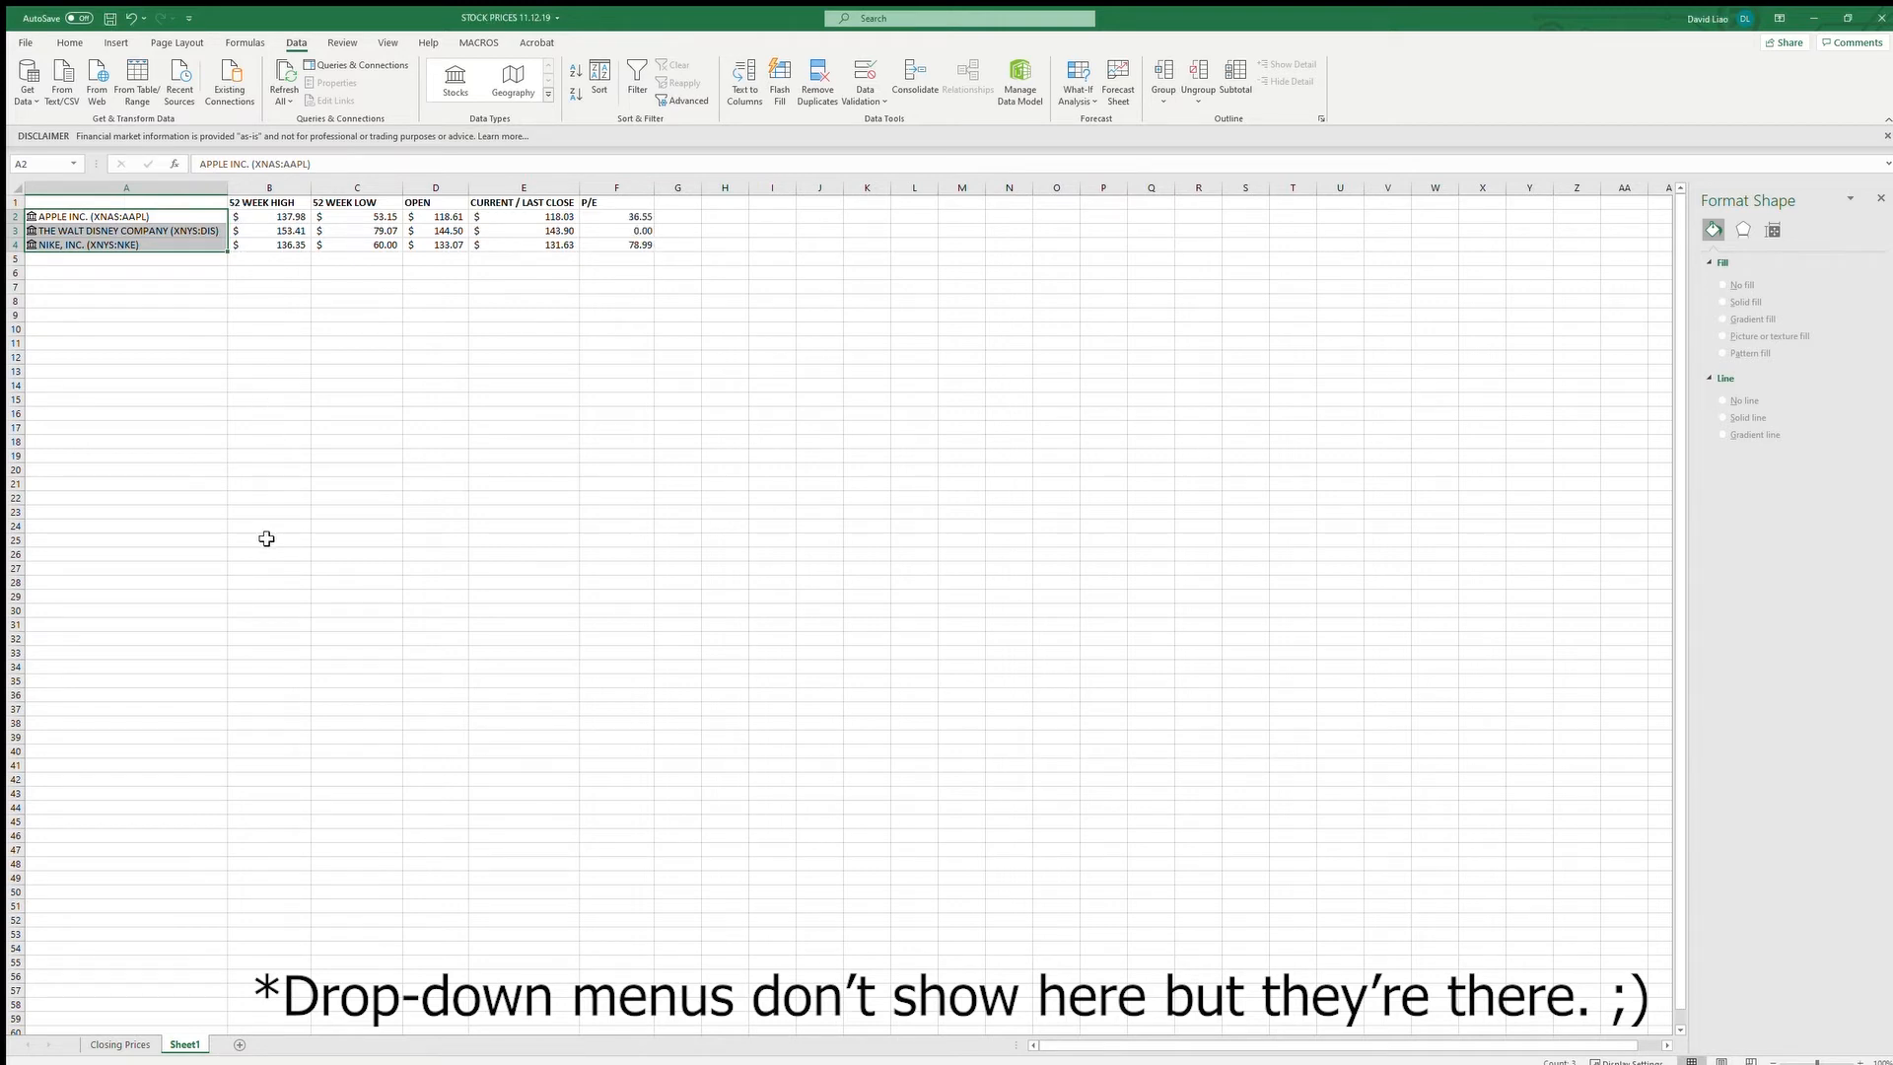
click(767, 314)
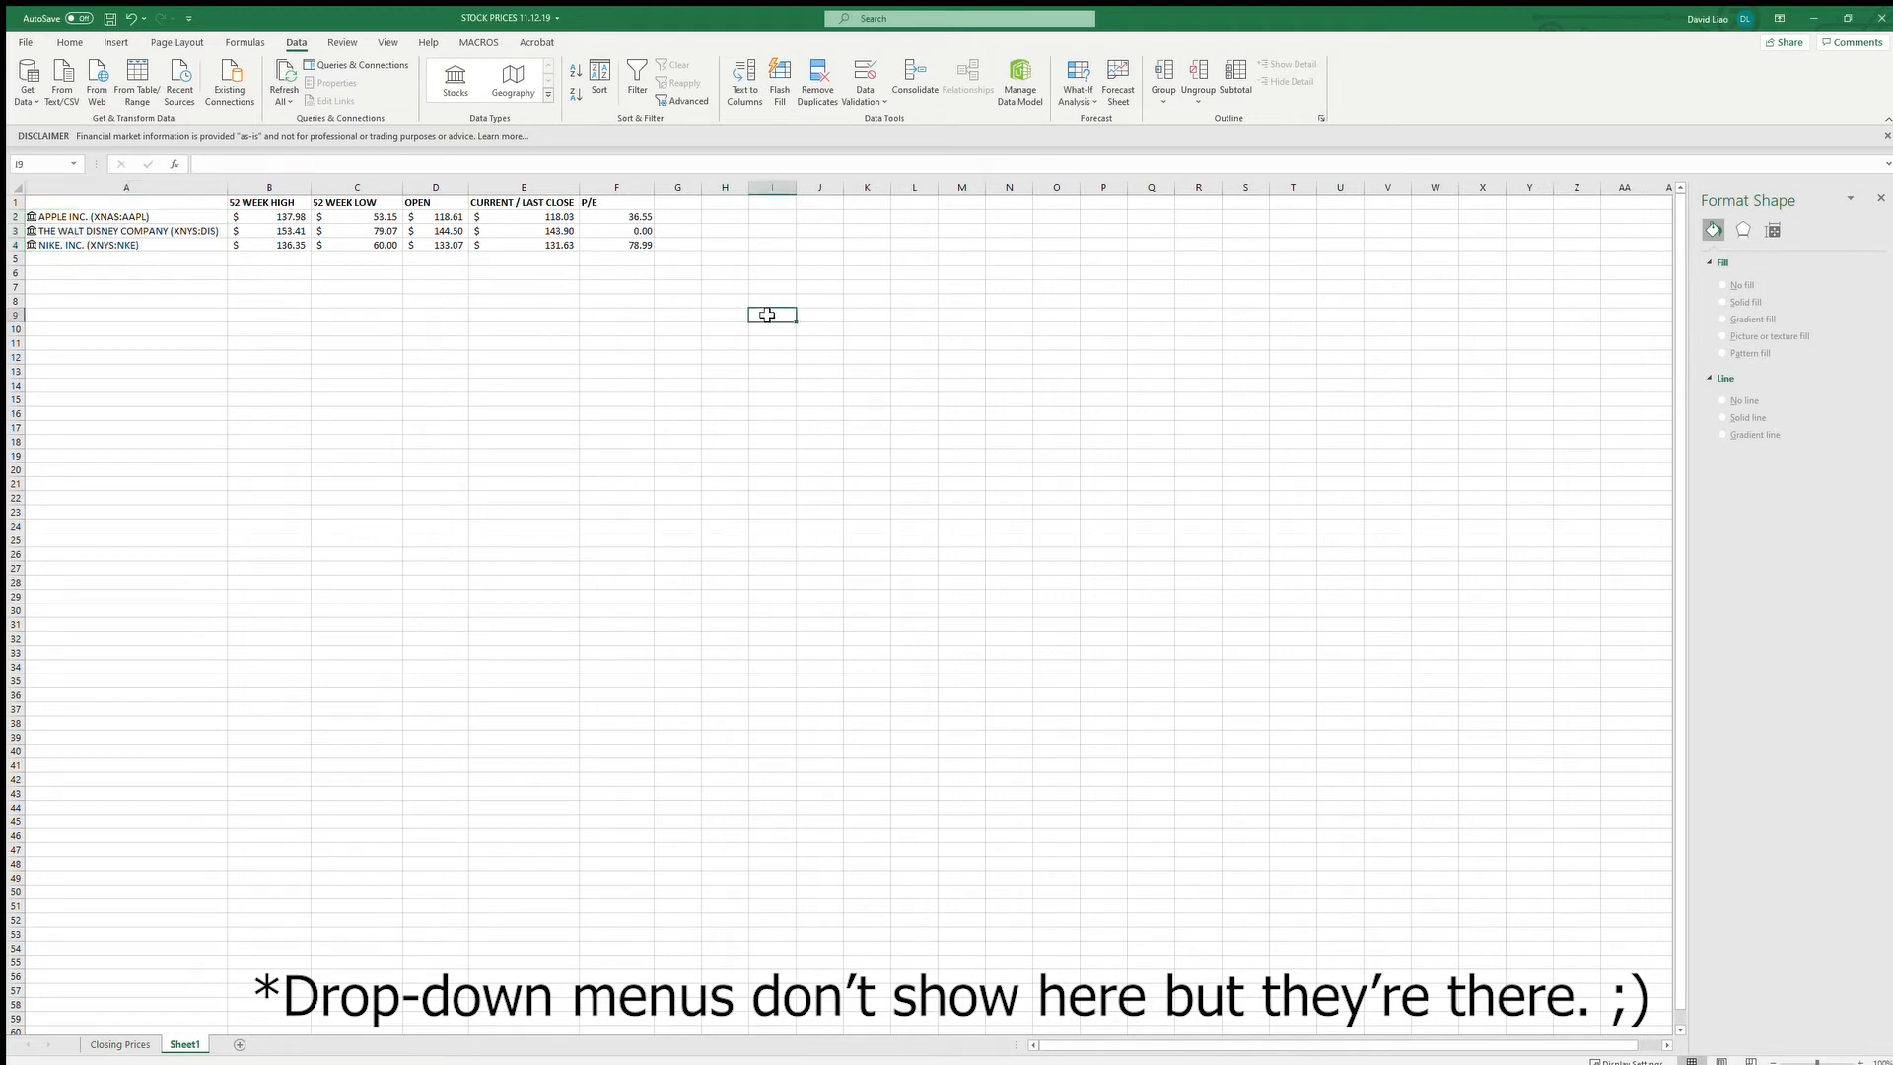
- Select the whole of Sheet1 and refresh all its stock data
click(217, 217)
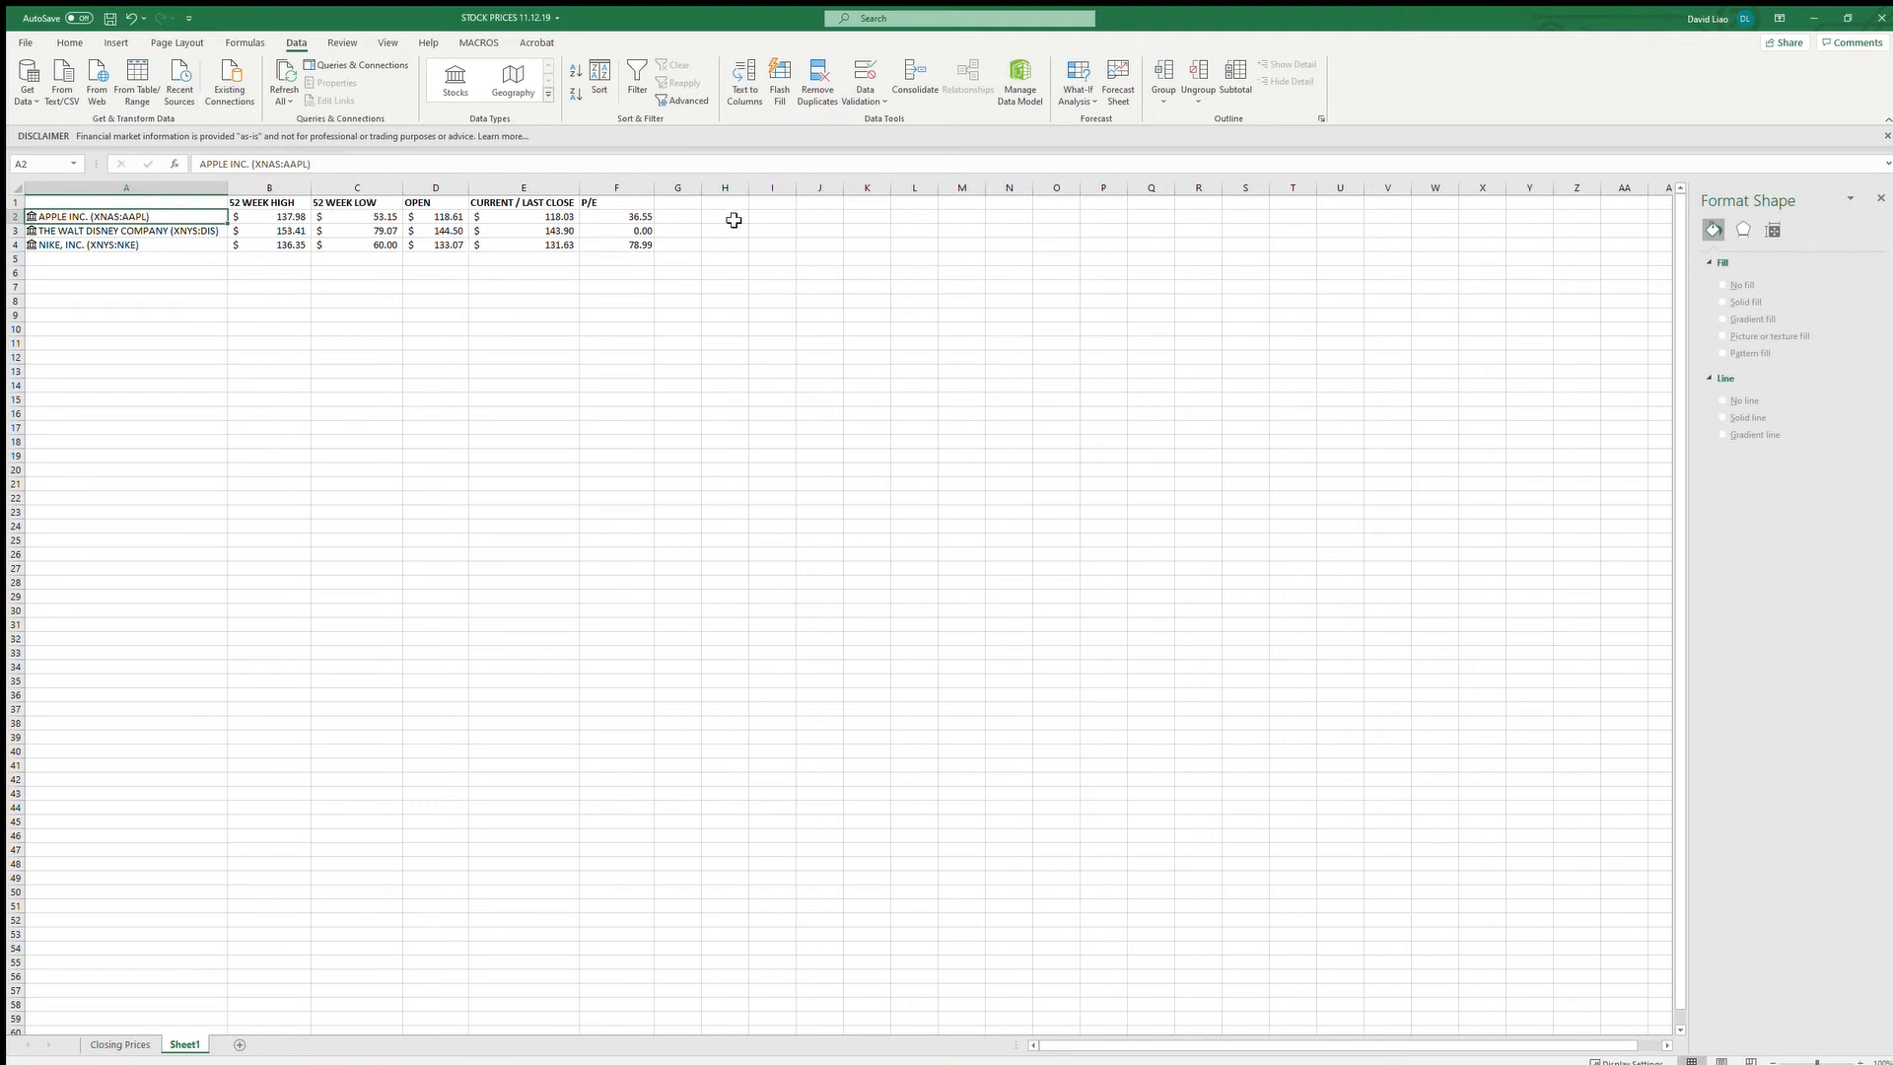
click(917, 338)
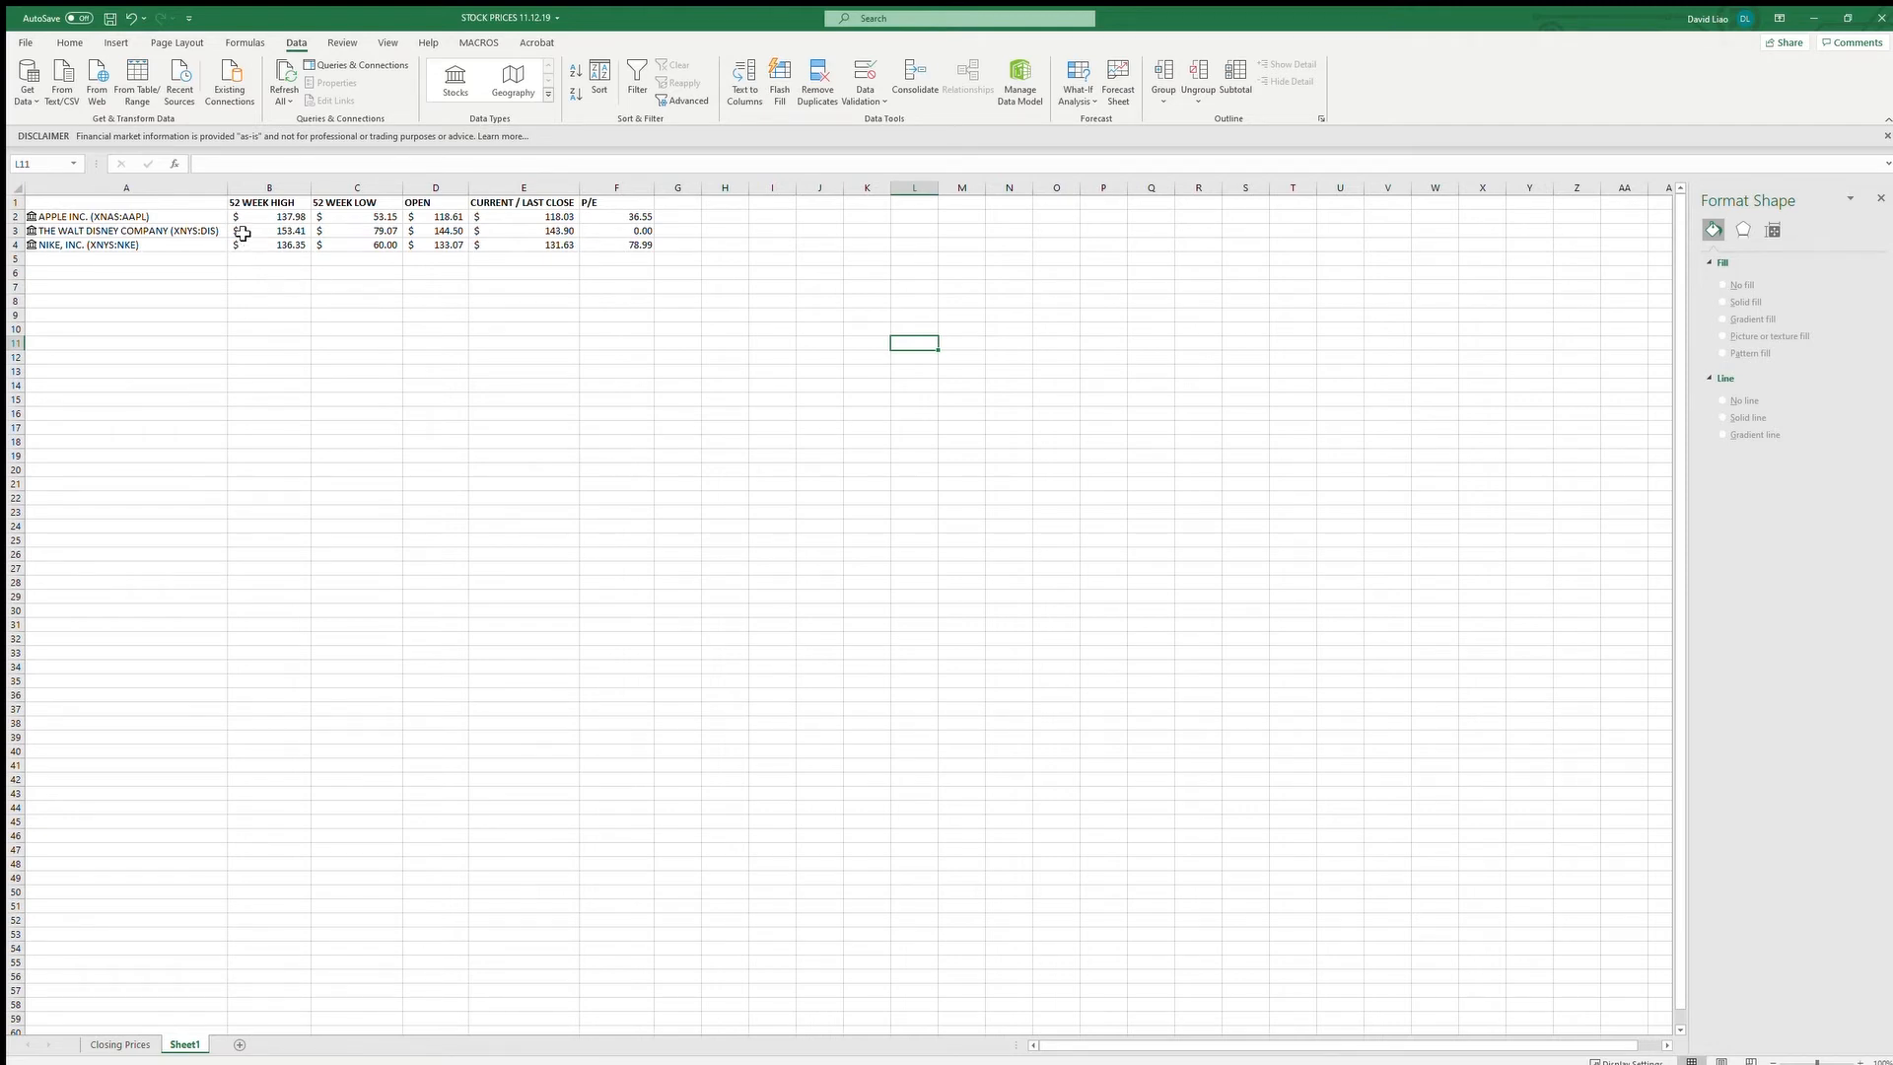
click(16, 189)
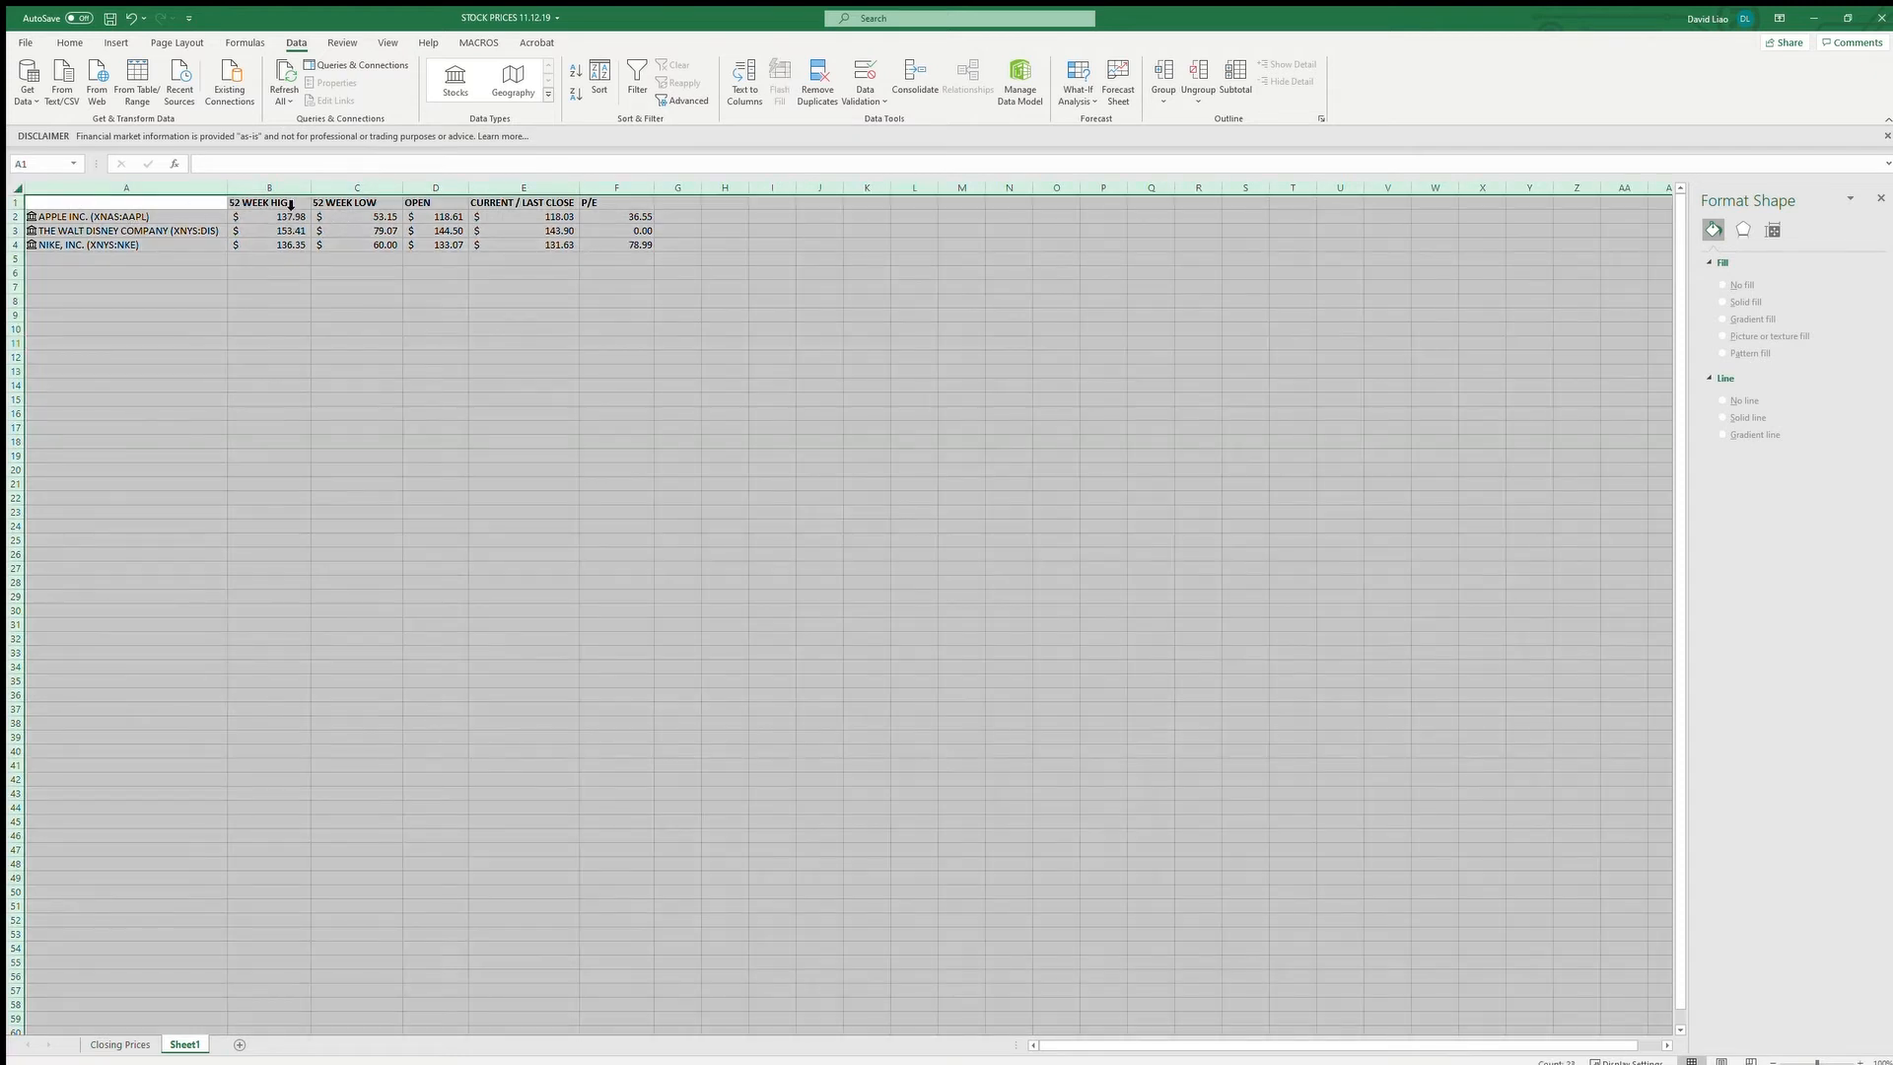
click(284, 79)
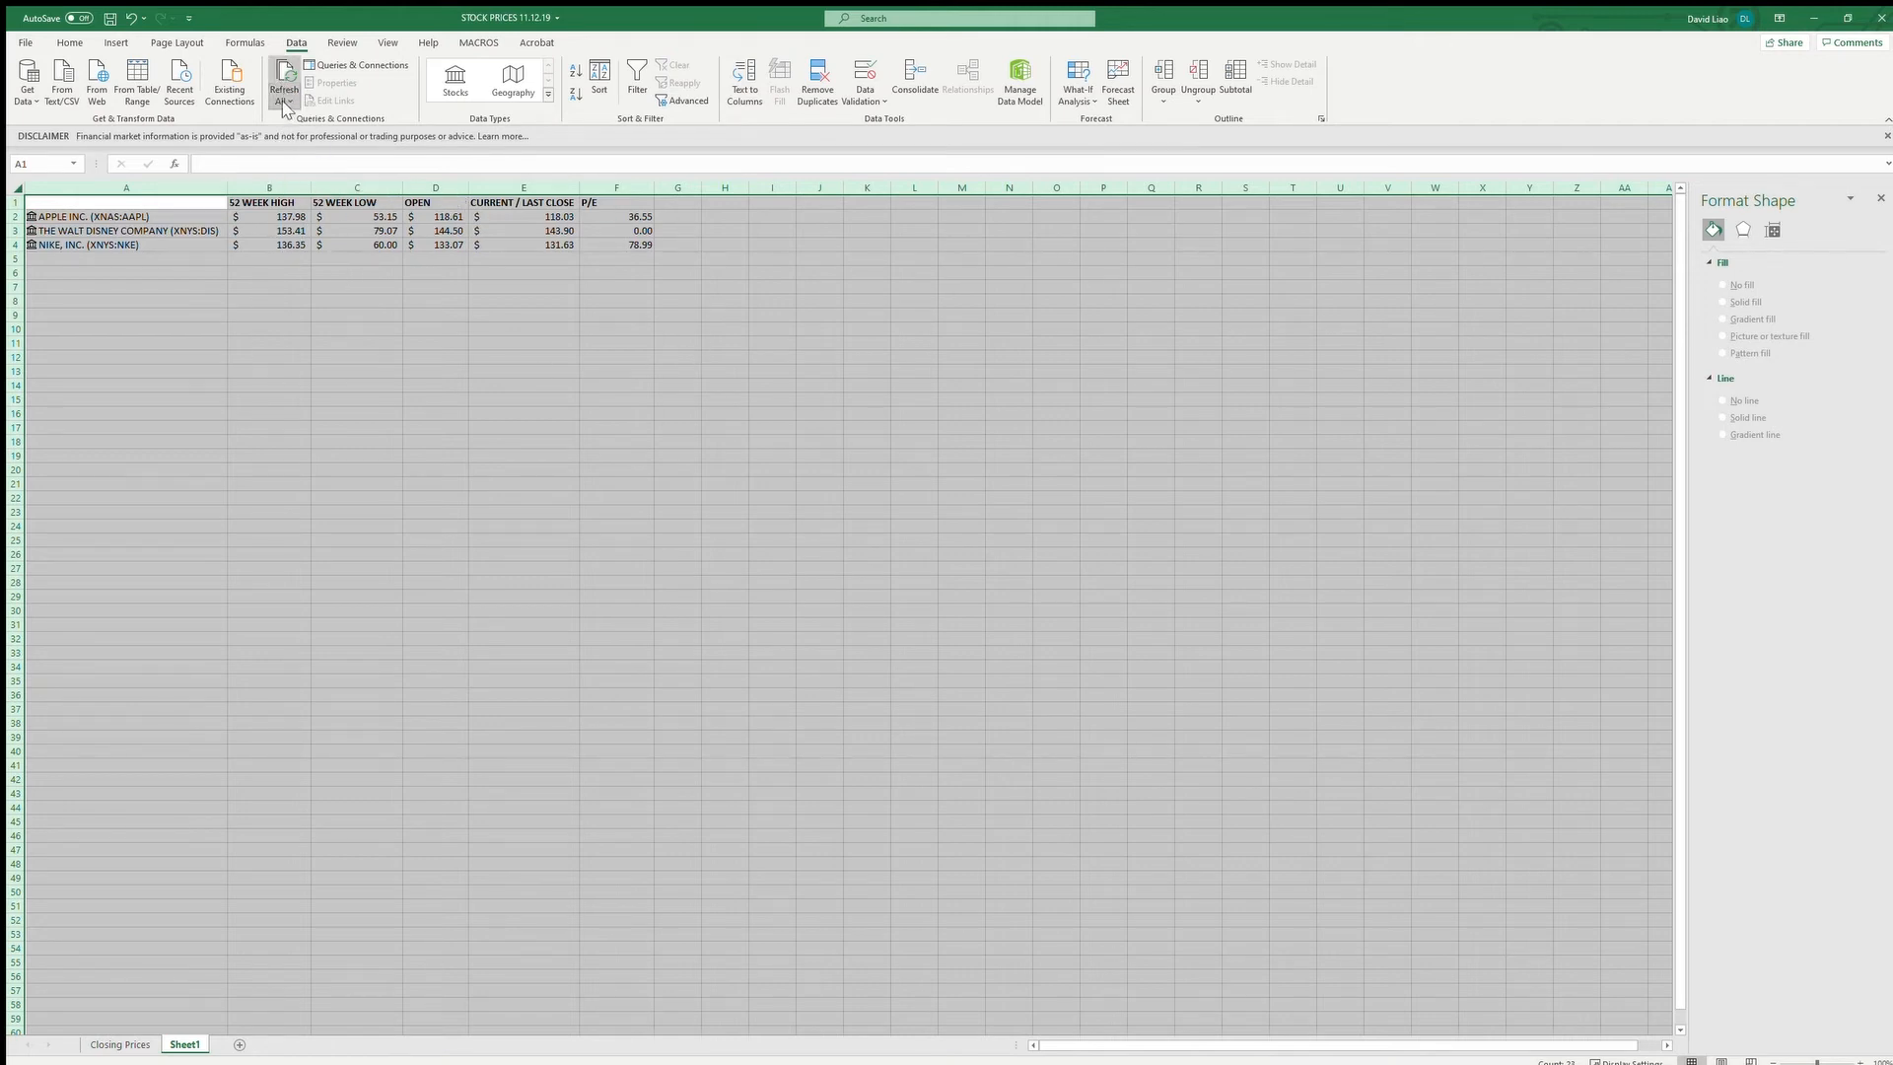
click(348, 360)
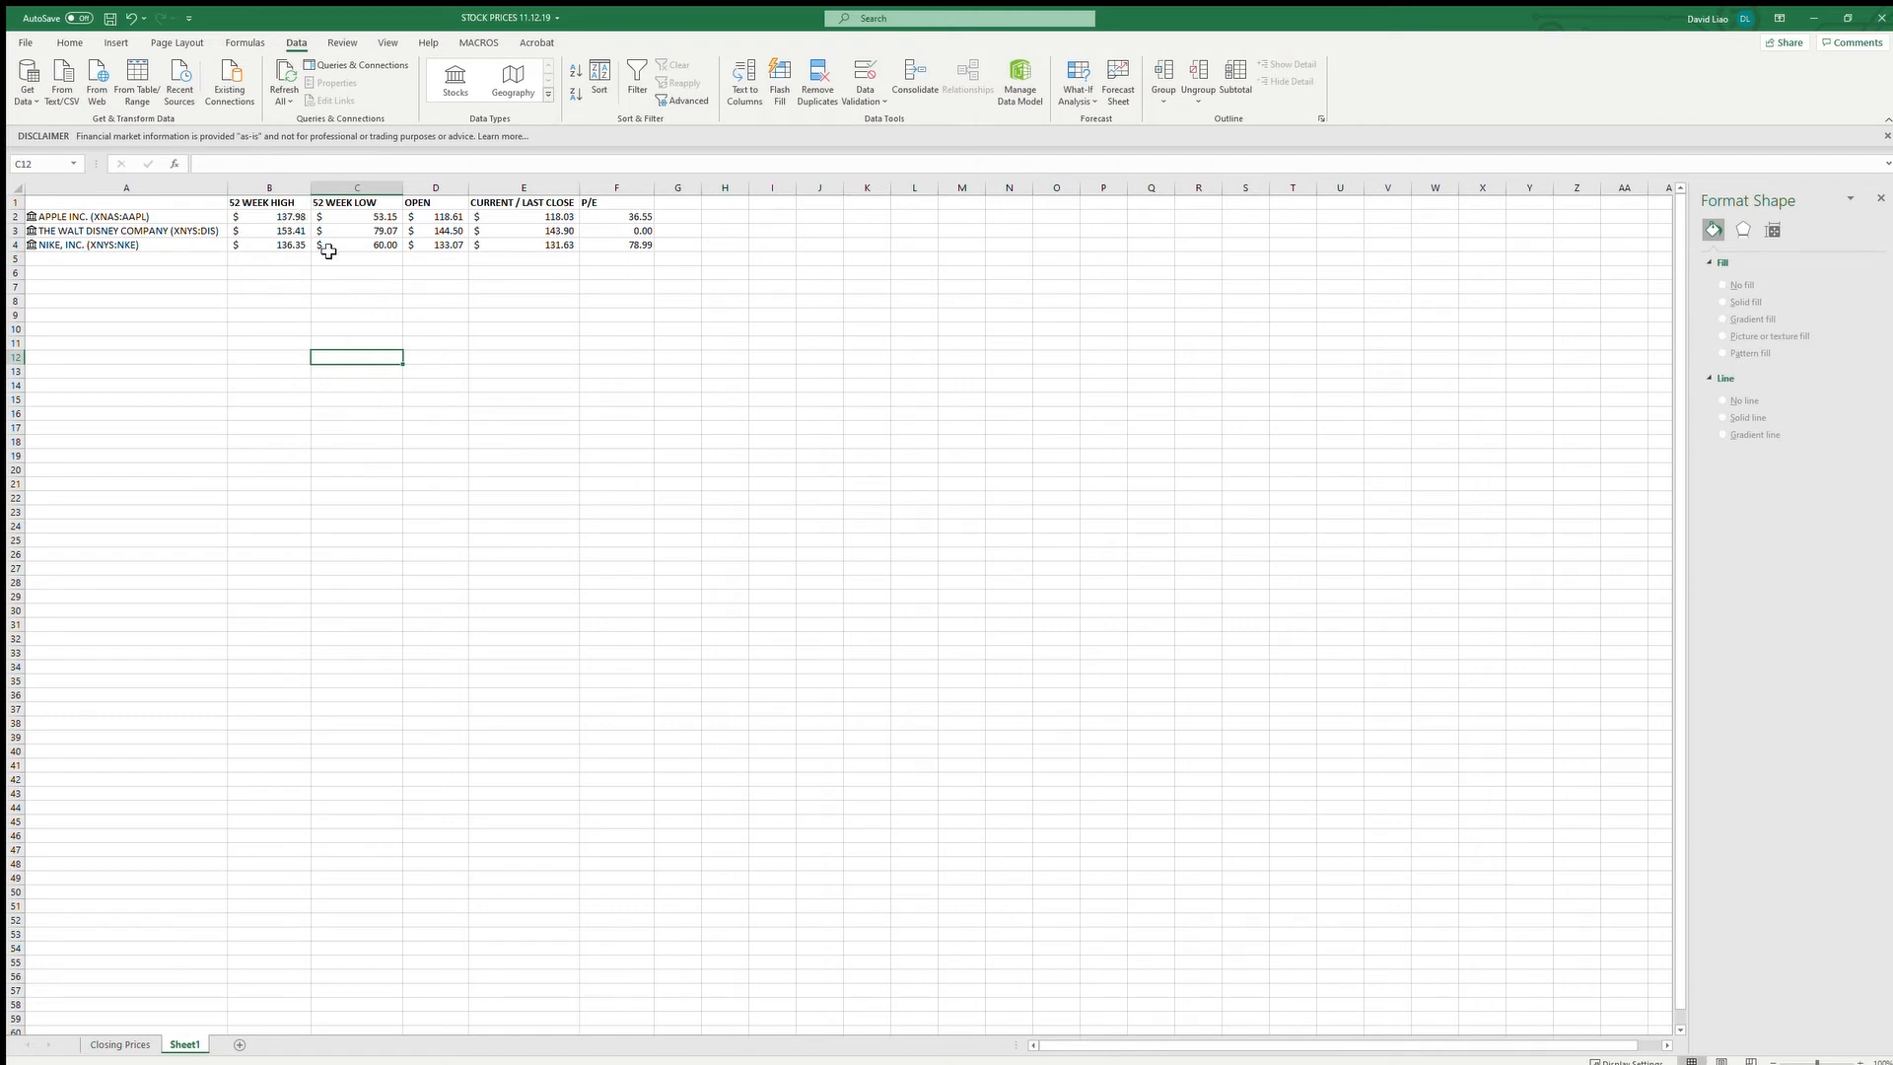
- Open the Closing Prices sheet and examine its table of current prices and the Stock Price chart
click(105, 1046)
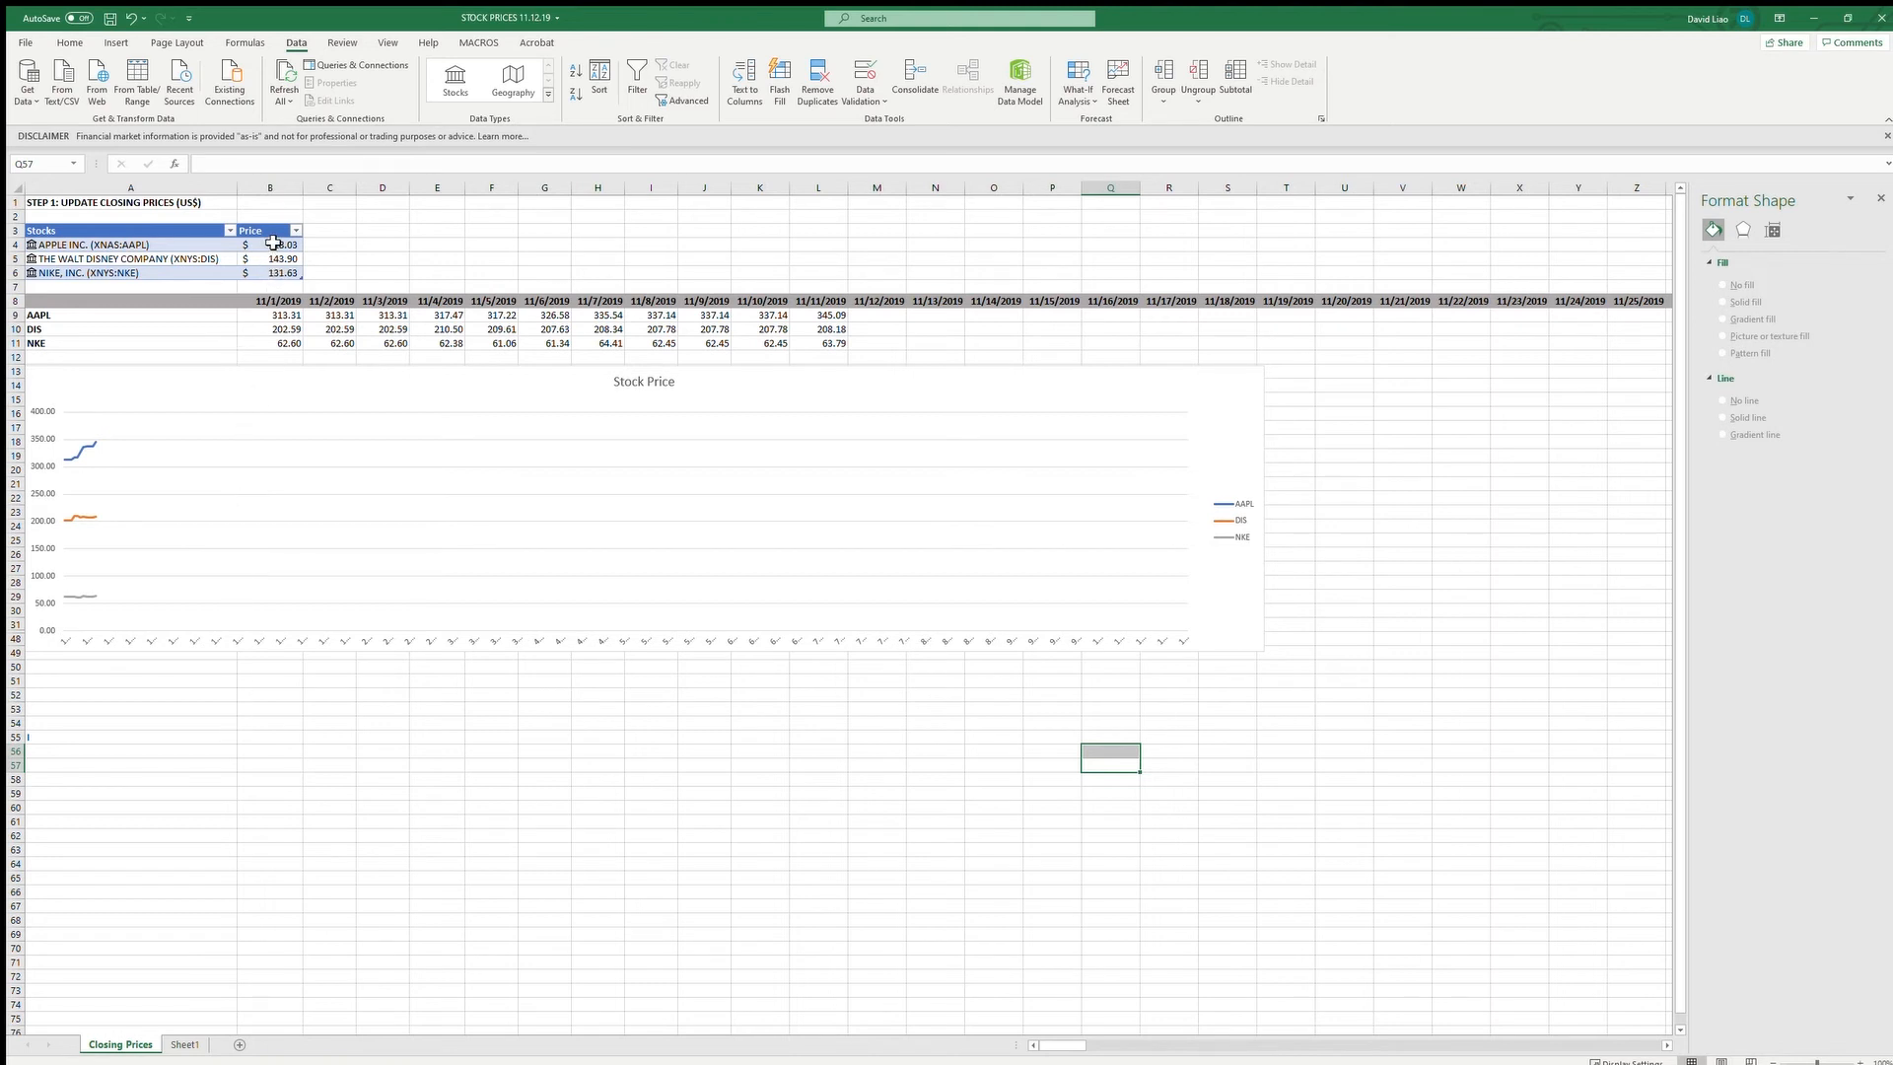
drag(273, 244, 275, 274)
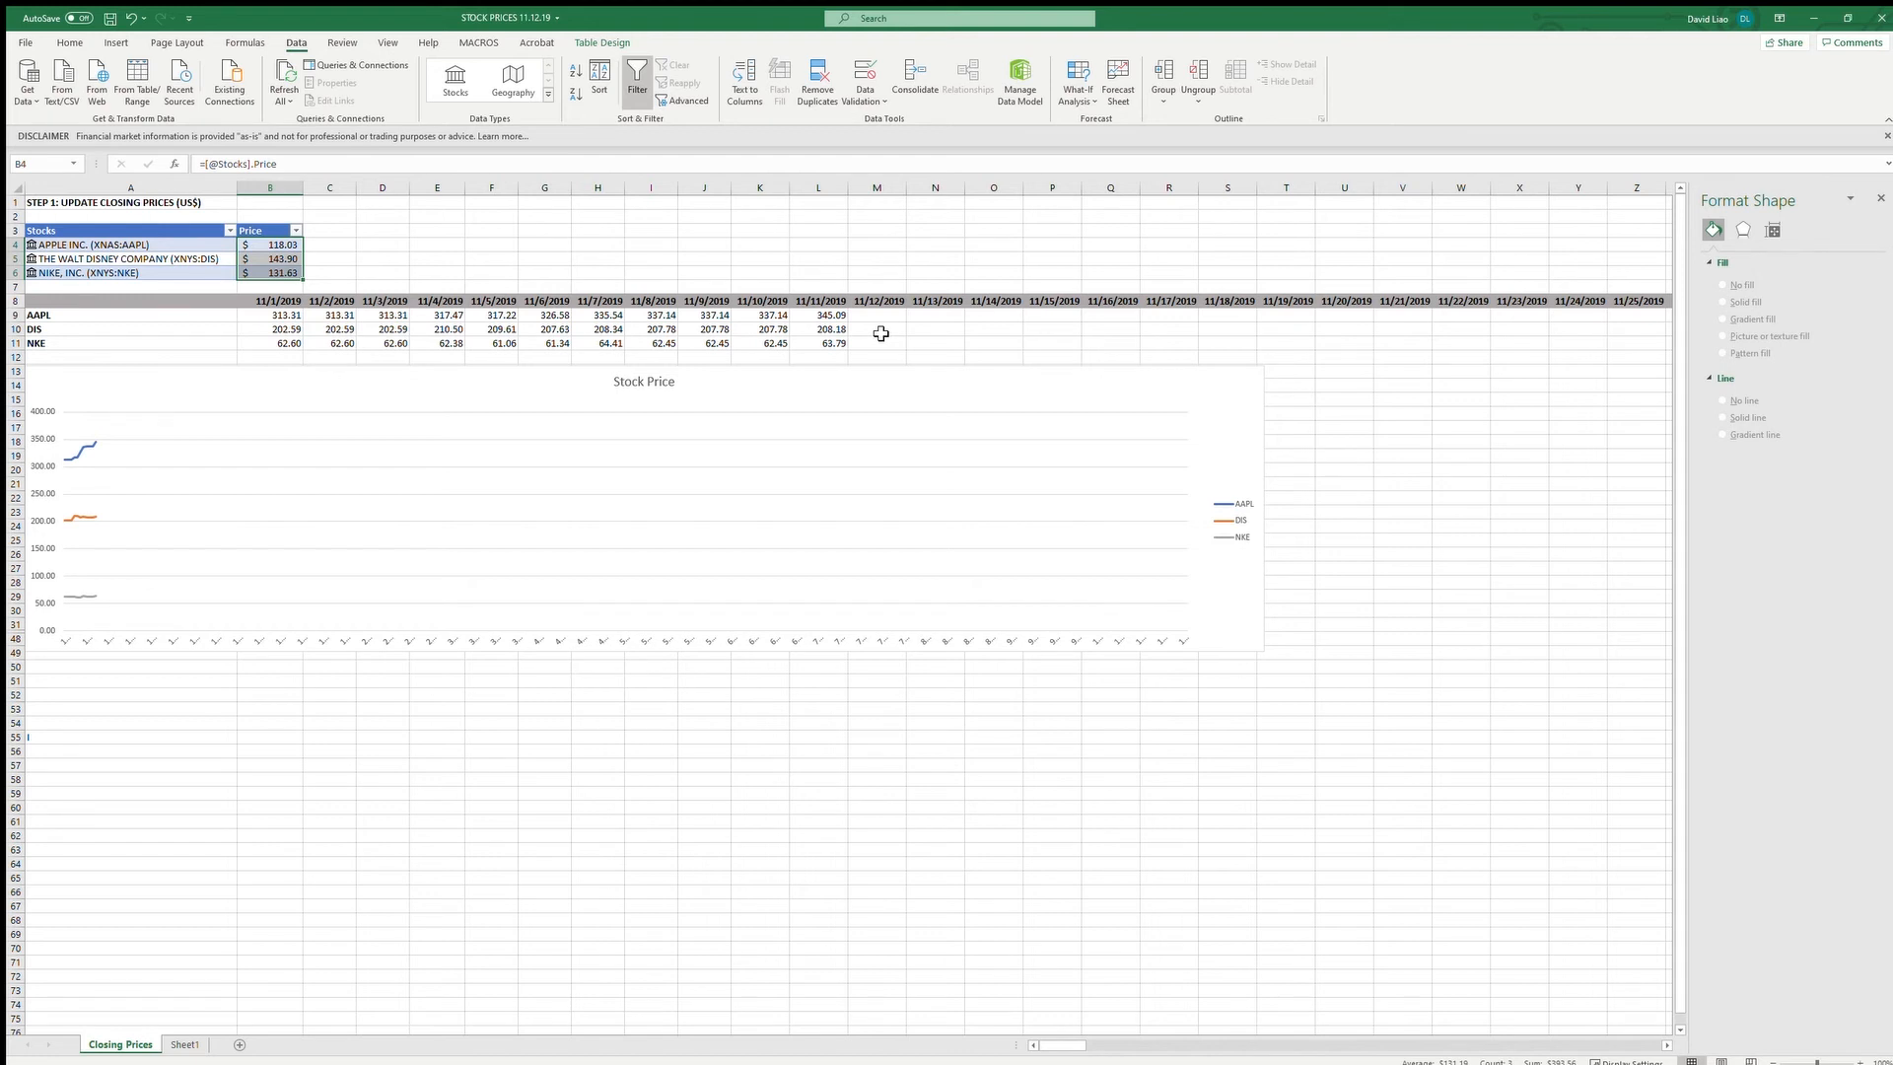
click(428, 436)
click(469, 411)
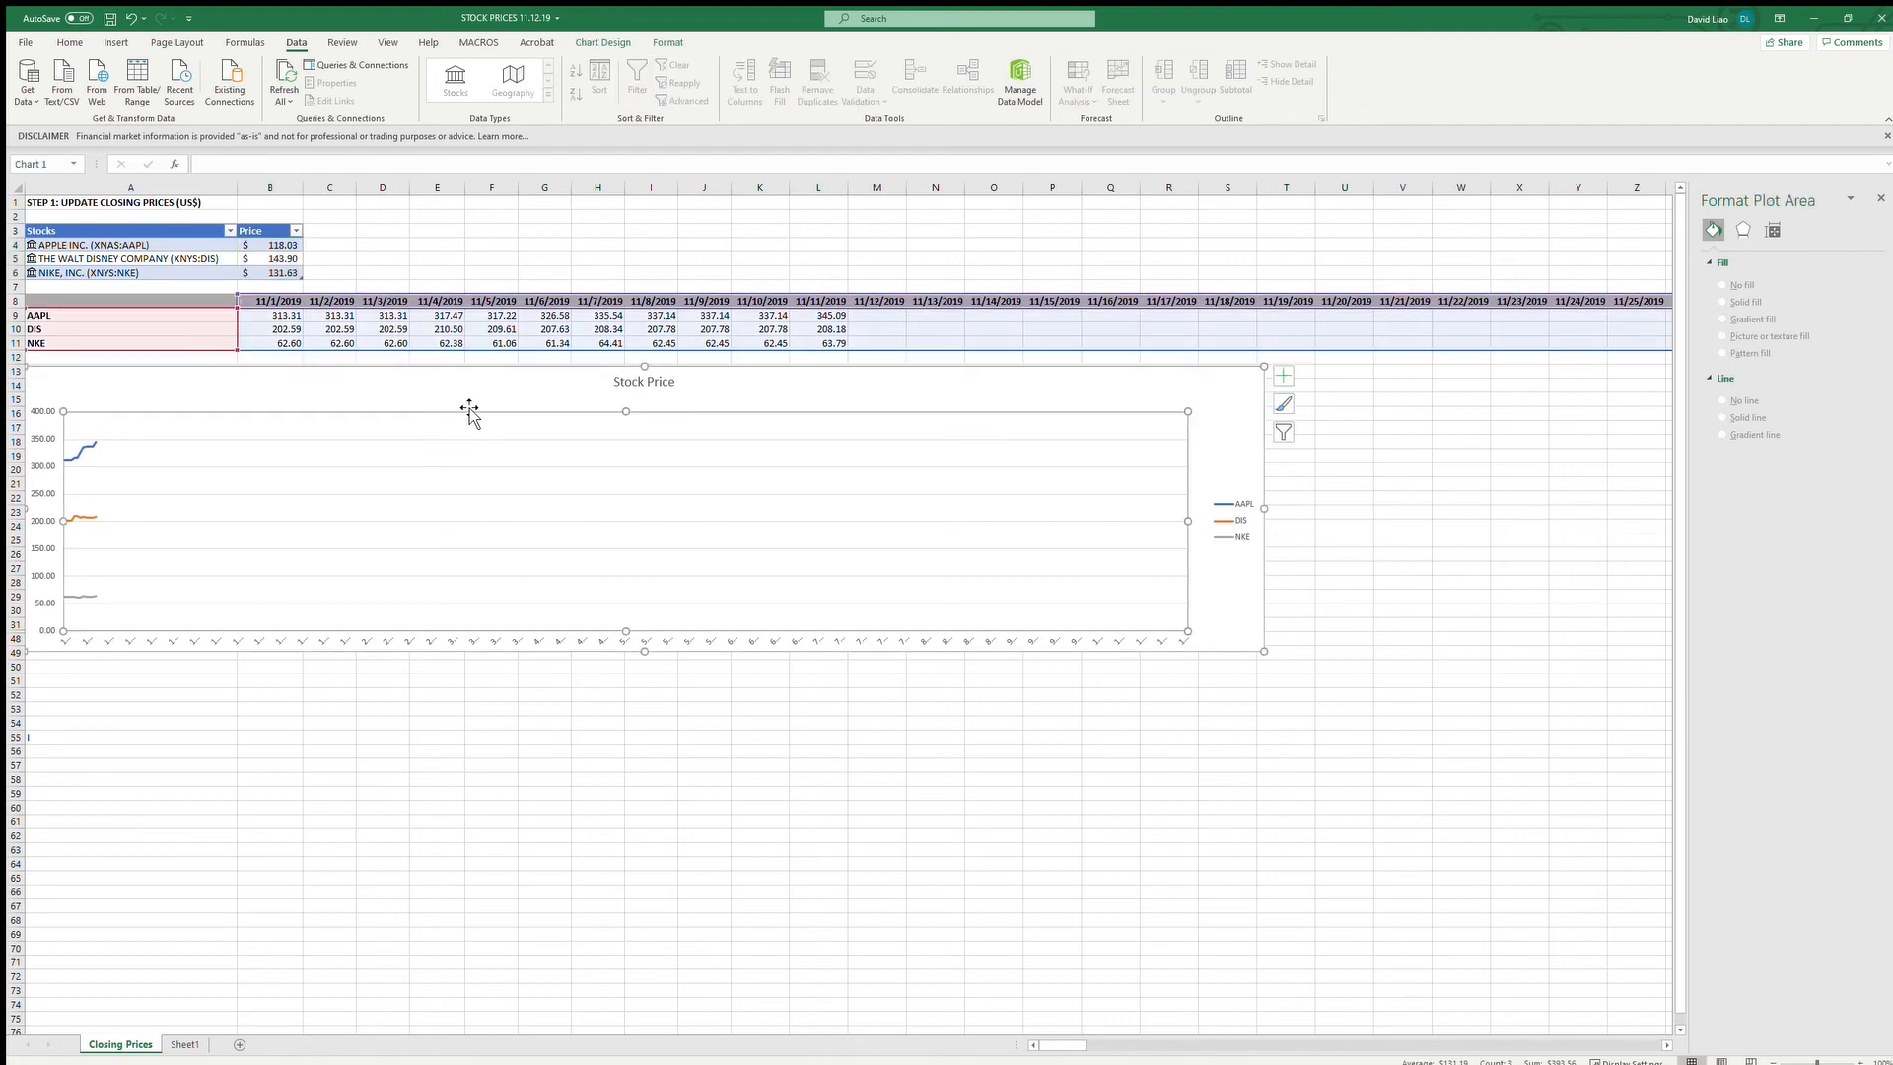
click(607, 216)
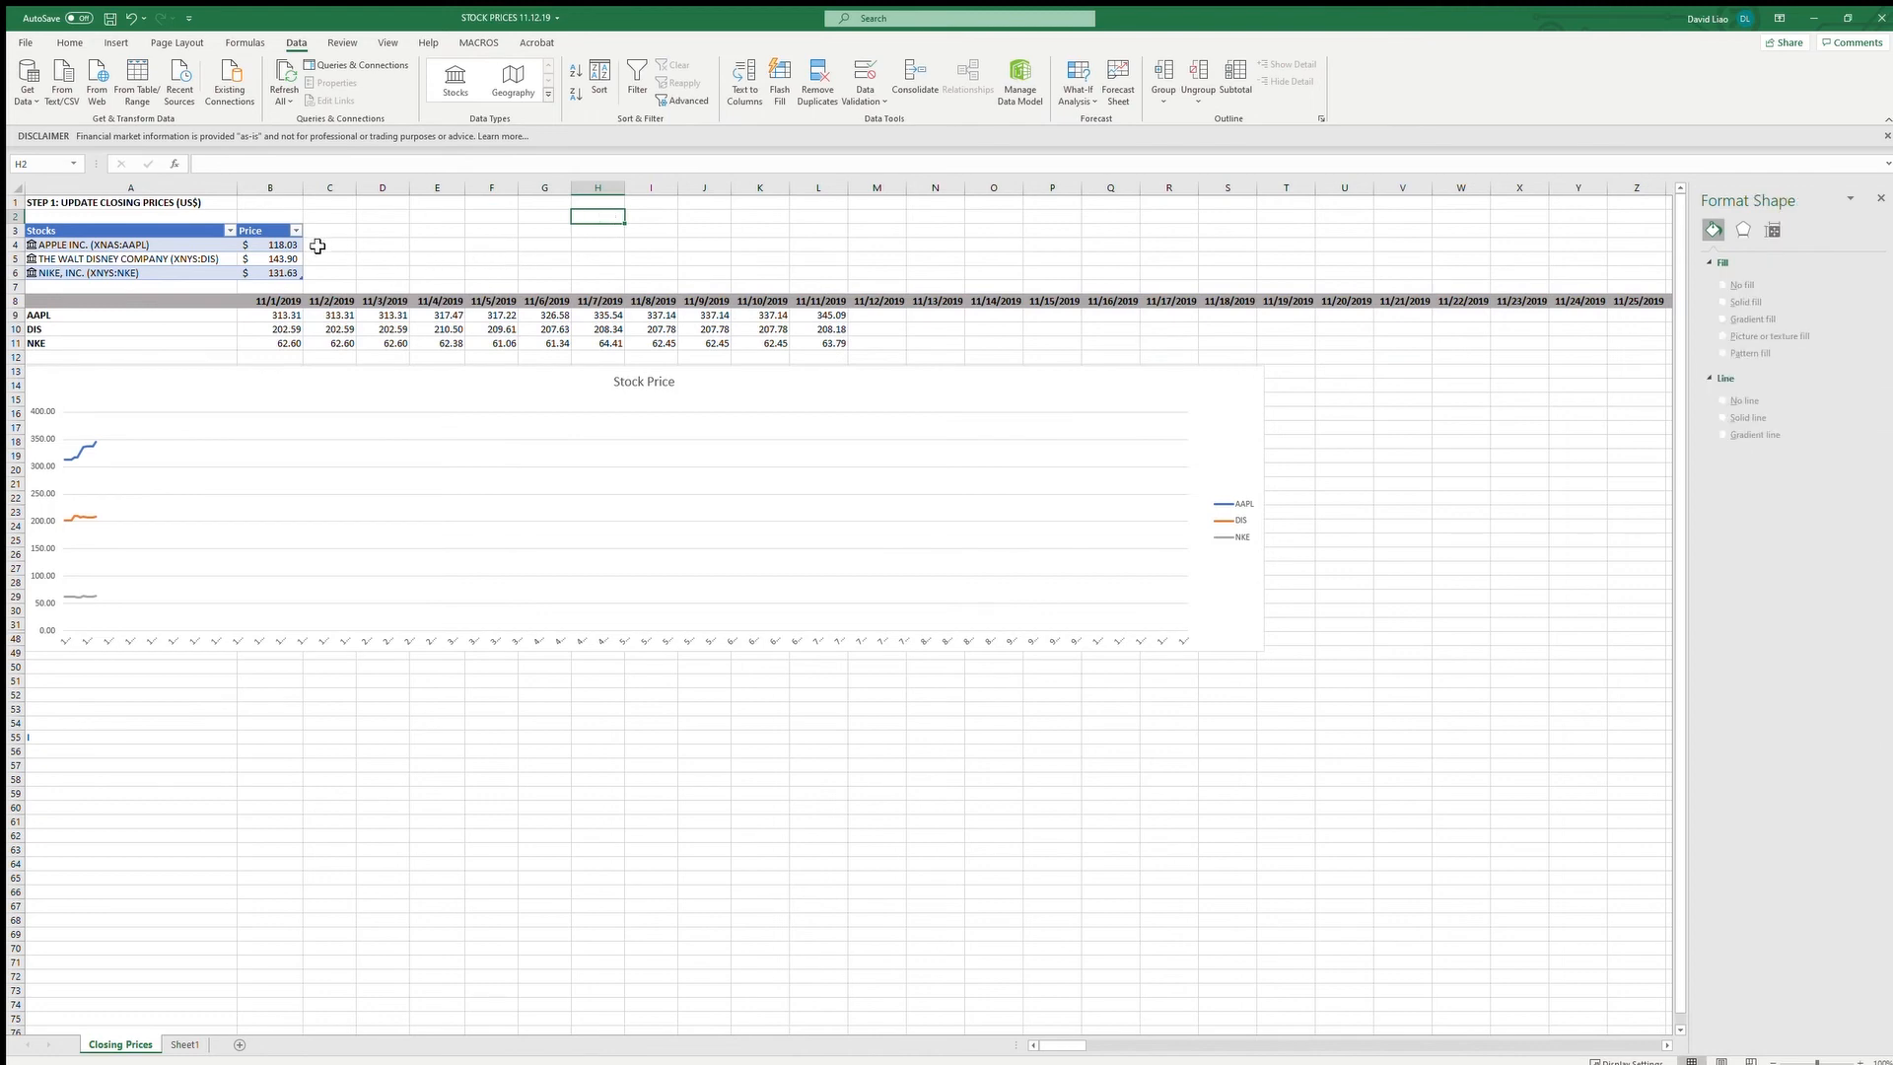
- Refresh the current Apple, Disney and Nike prices in the Closing Prices stock table
drag(289, 244, 288, 274)
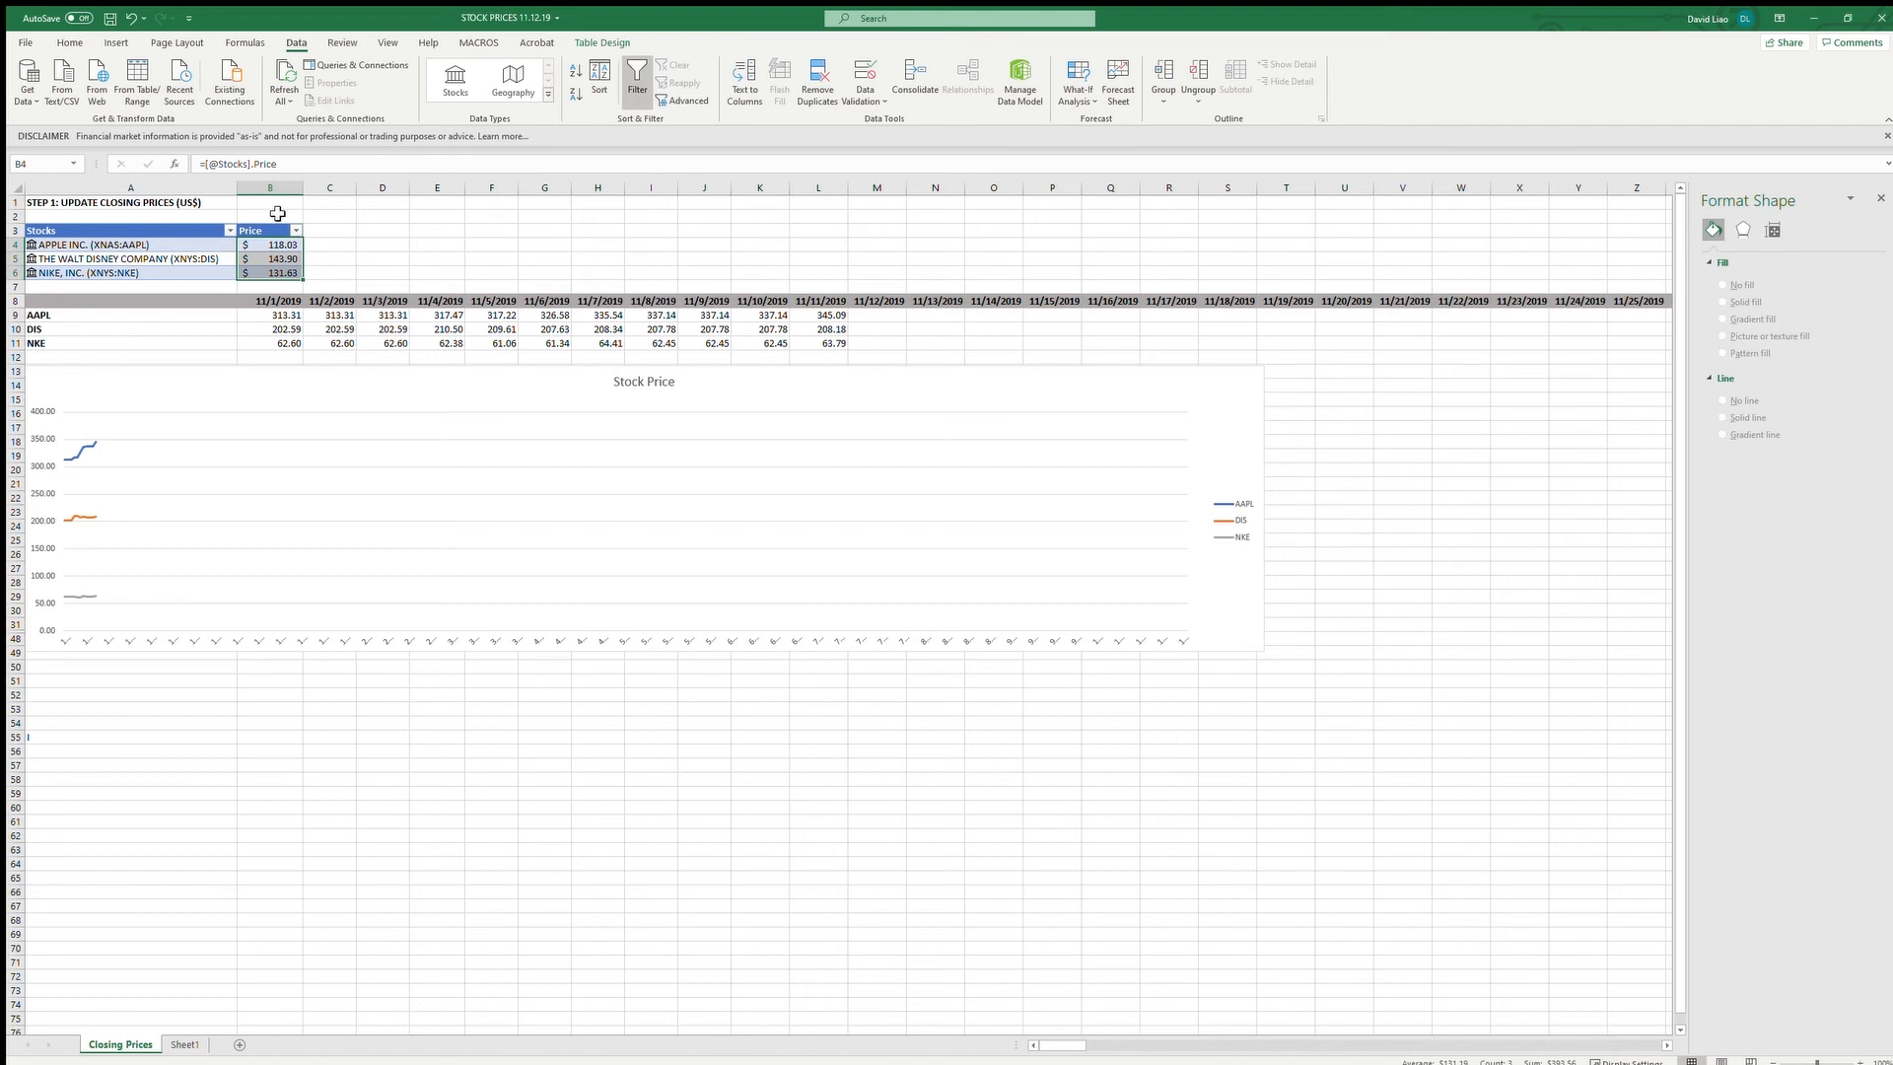
click(286, 76)
click(350, 233)
- Copy the three stock prices in B4:B6 and paste them as values under 11/12/2019 in M9:M11
drag(261, 251, 278, 271)
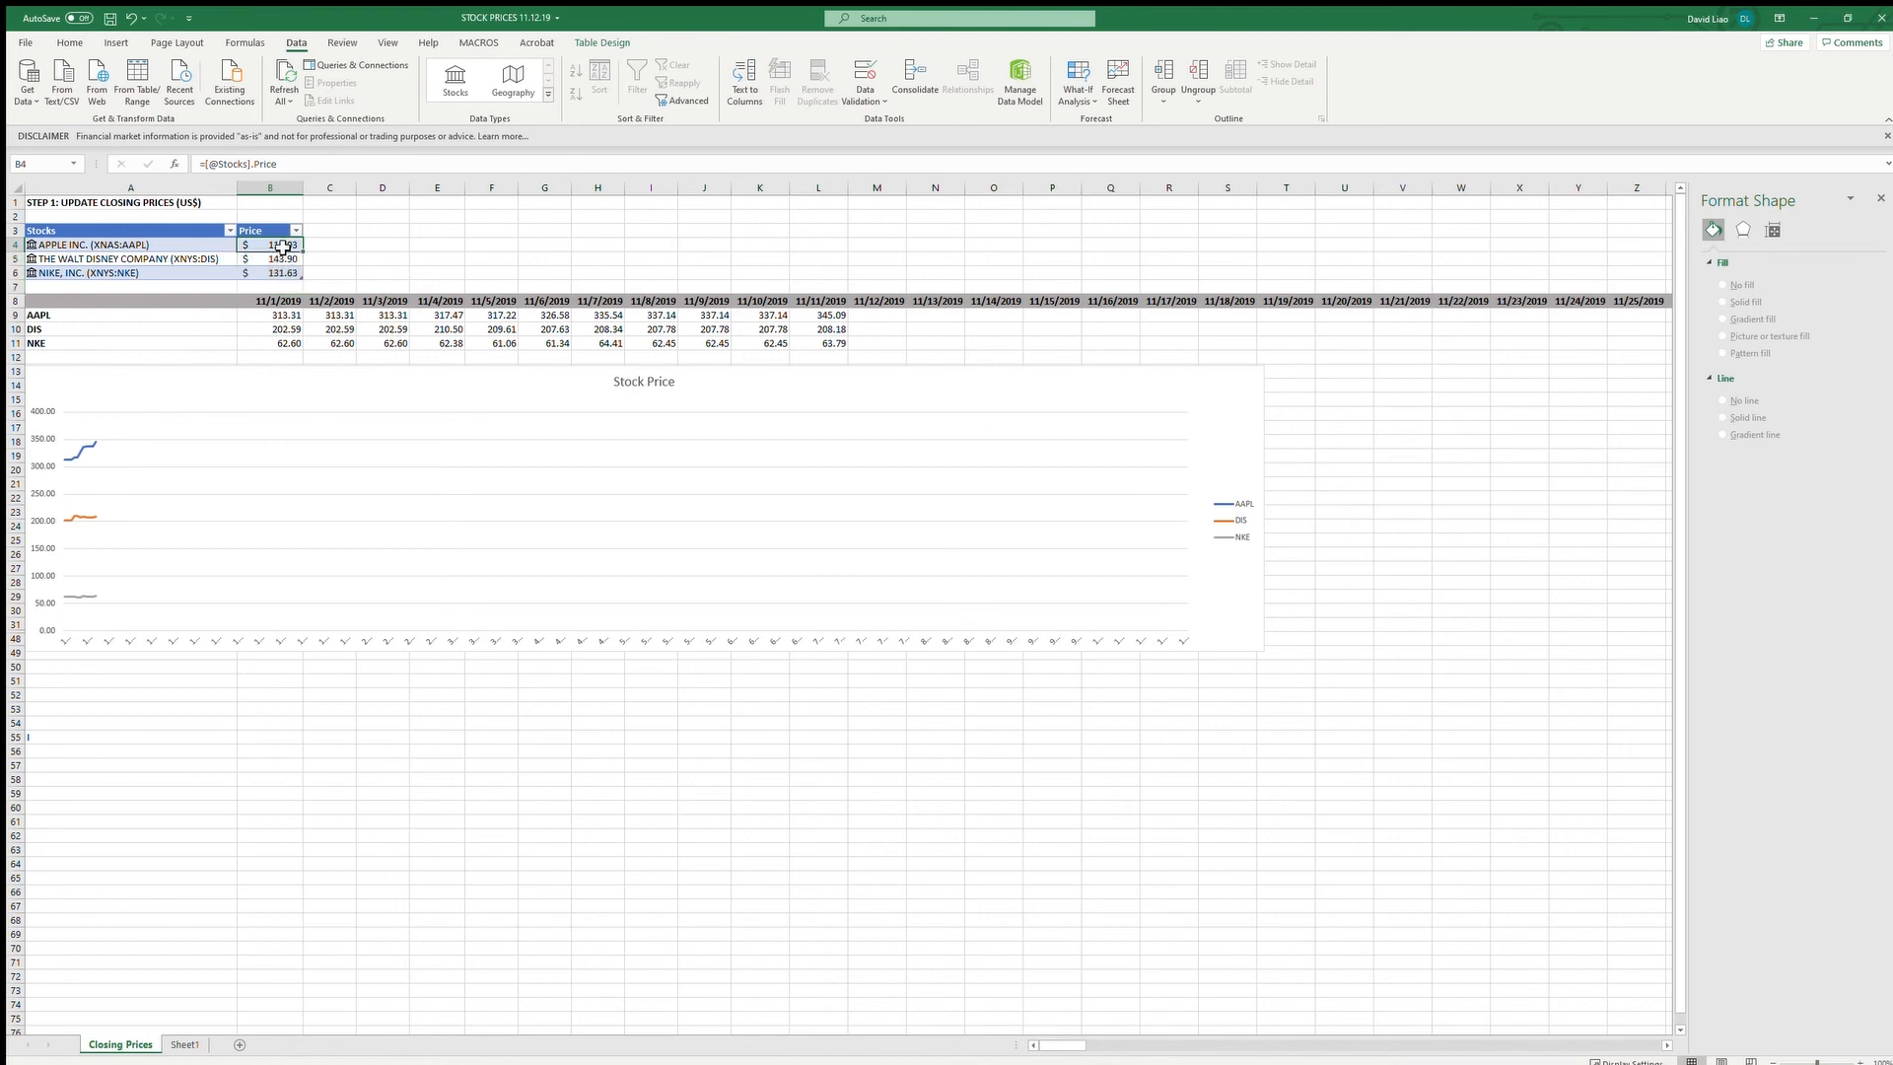
key(ctrl+c)
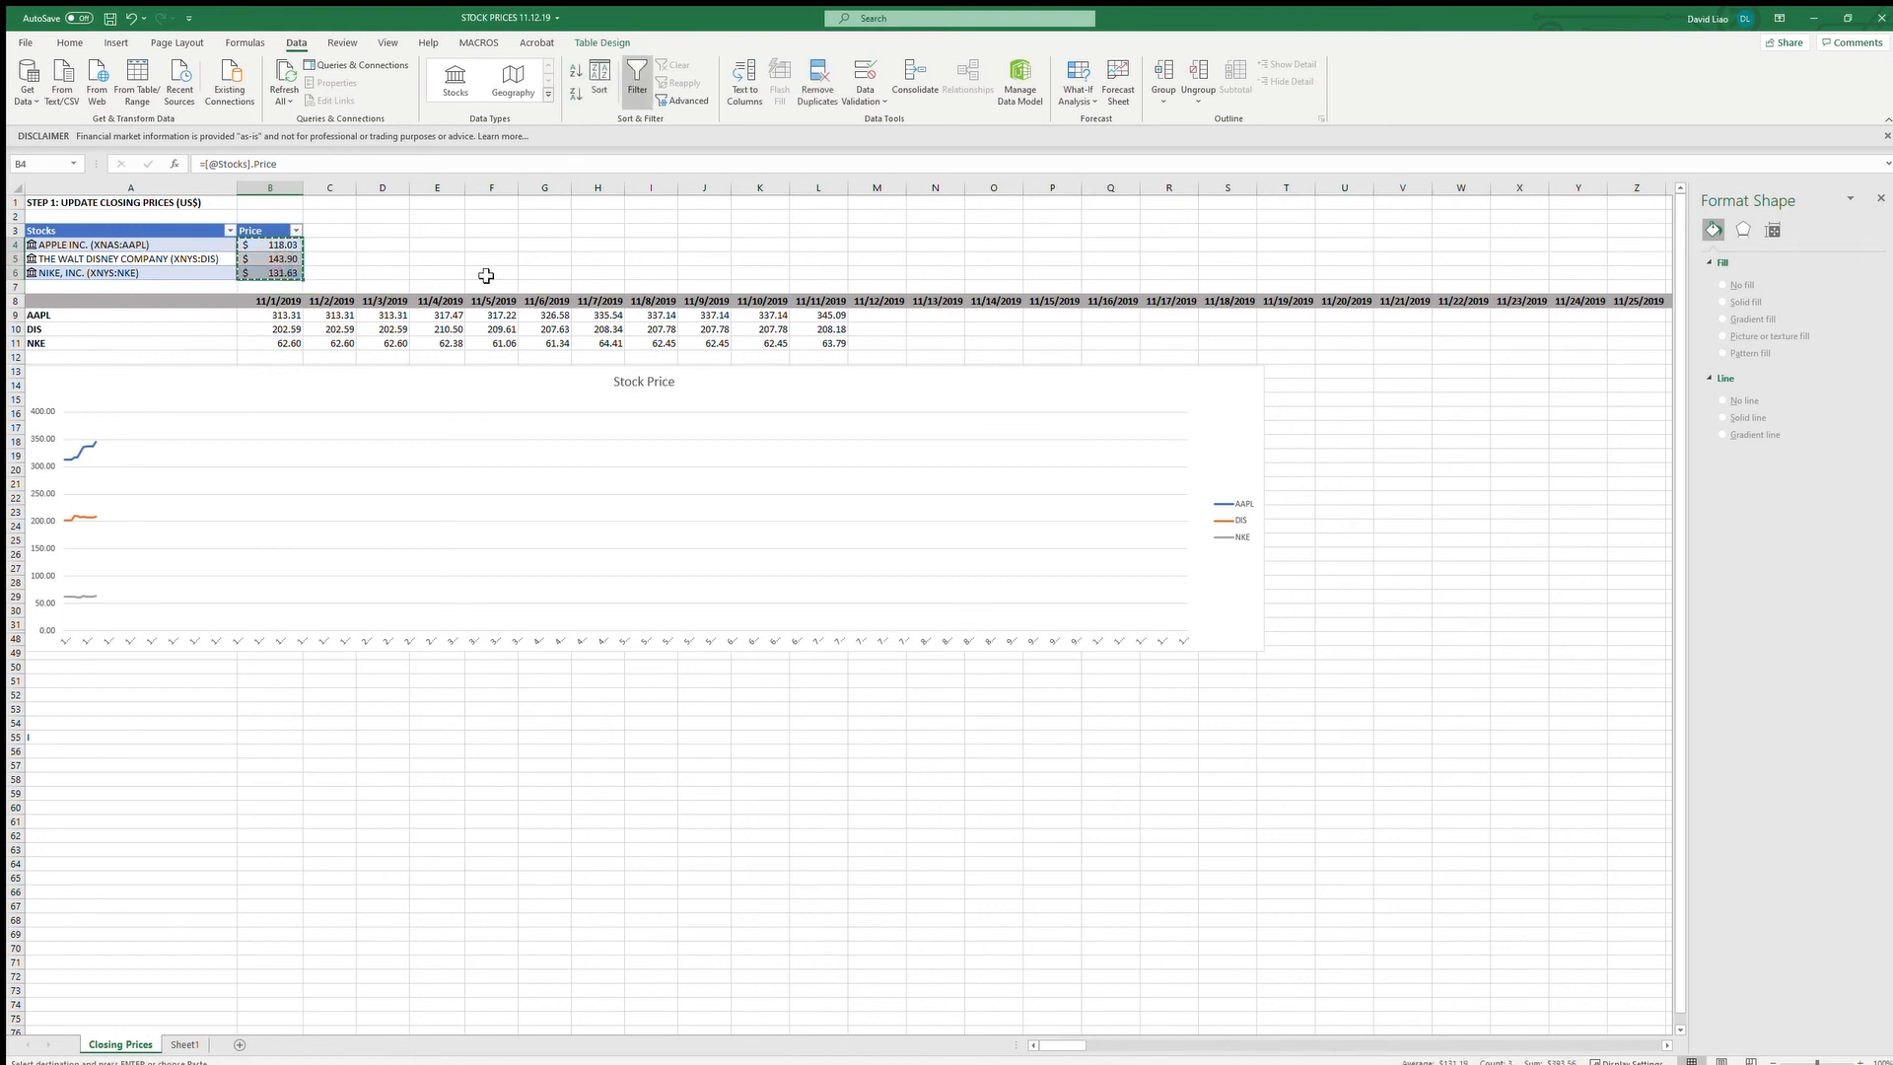
click(884, 318)
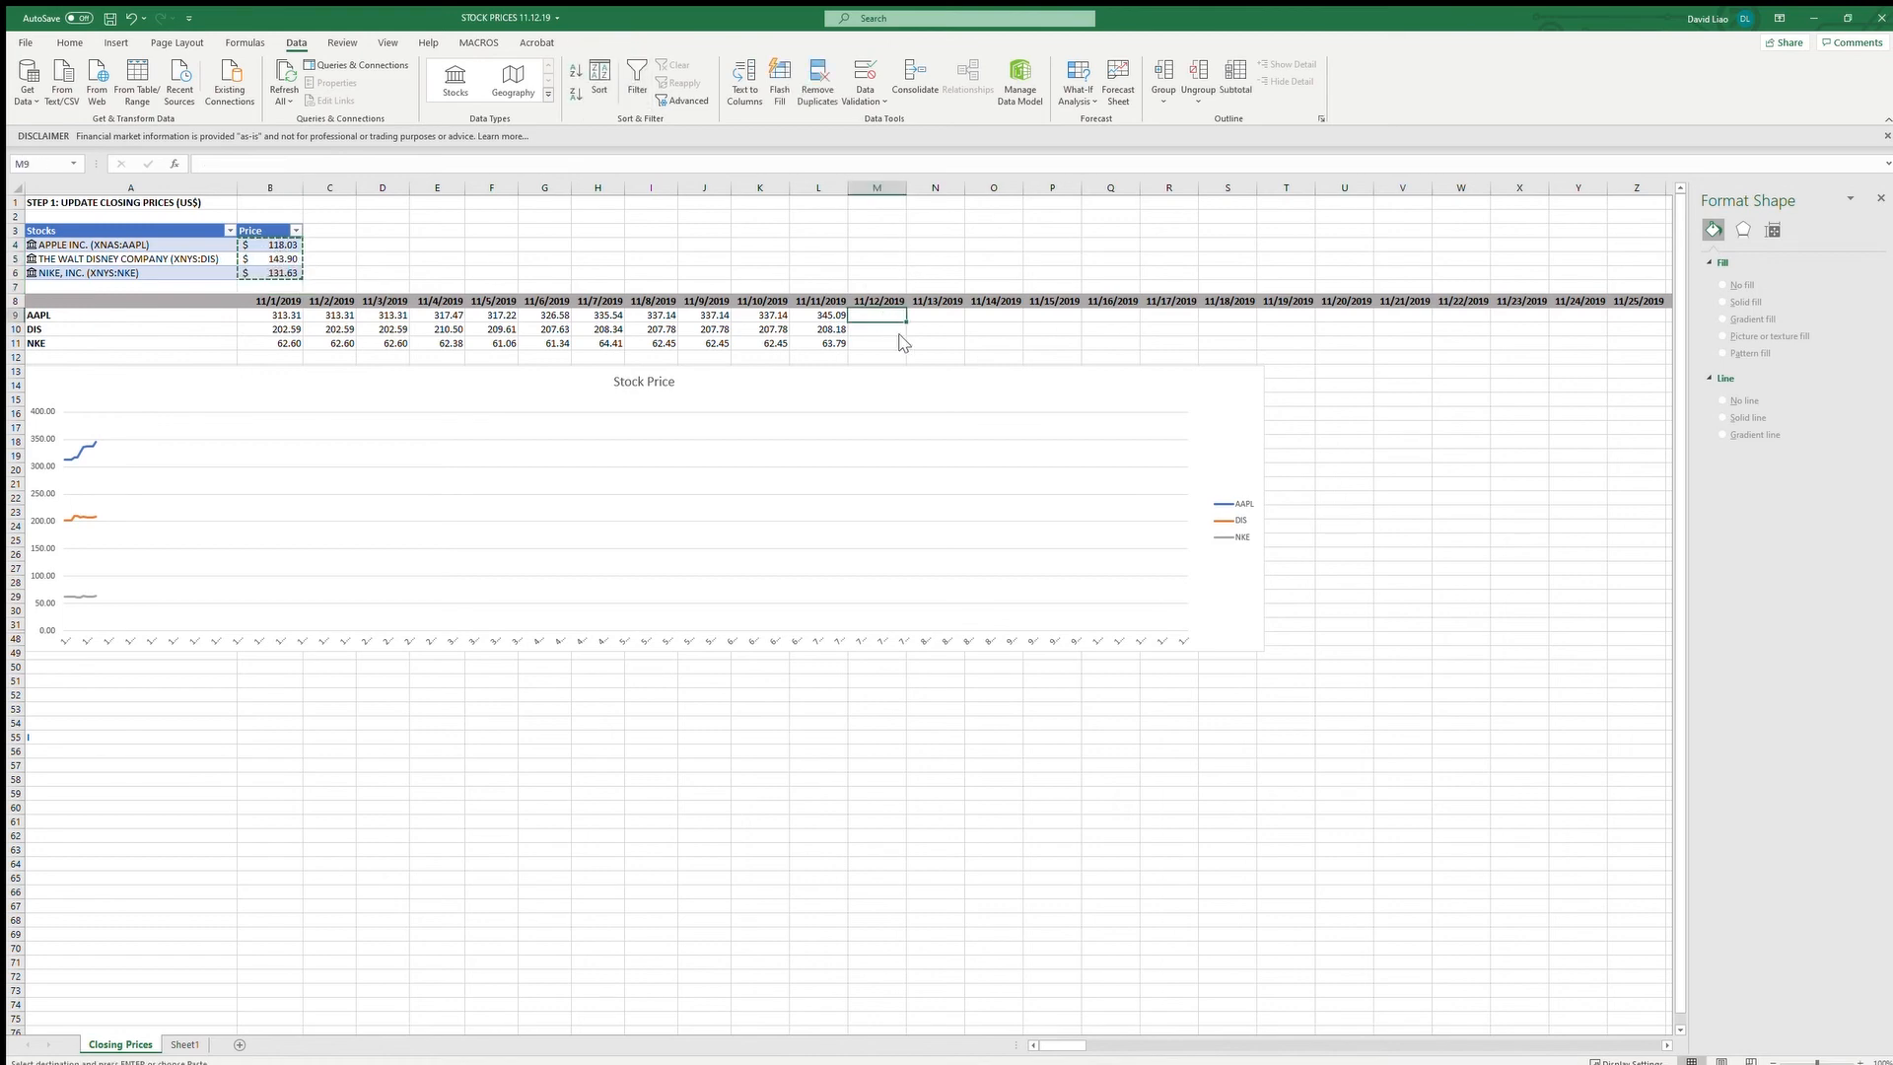
key(ctrl+v)
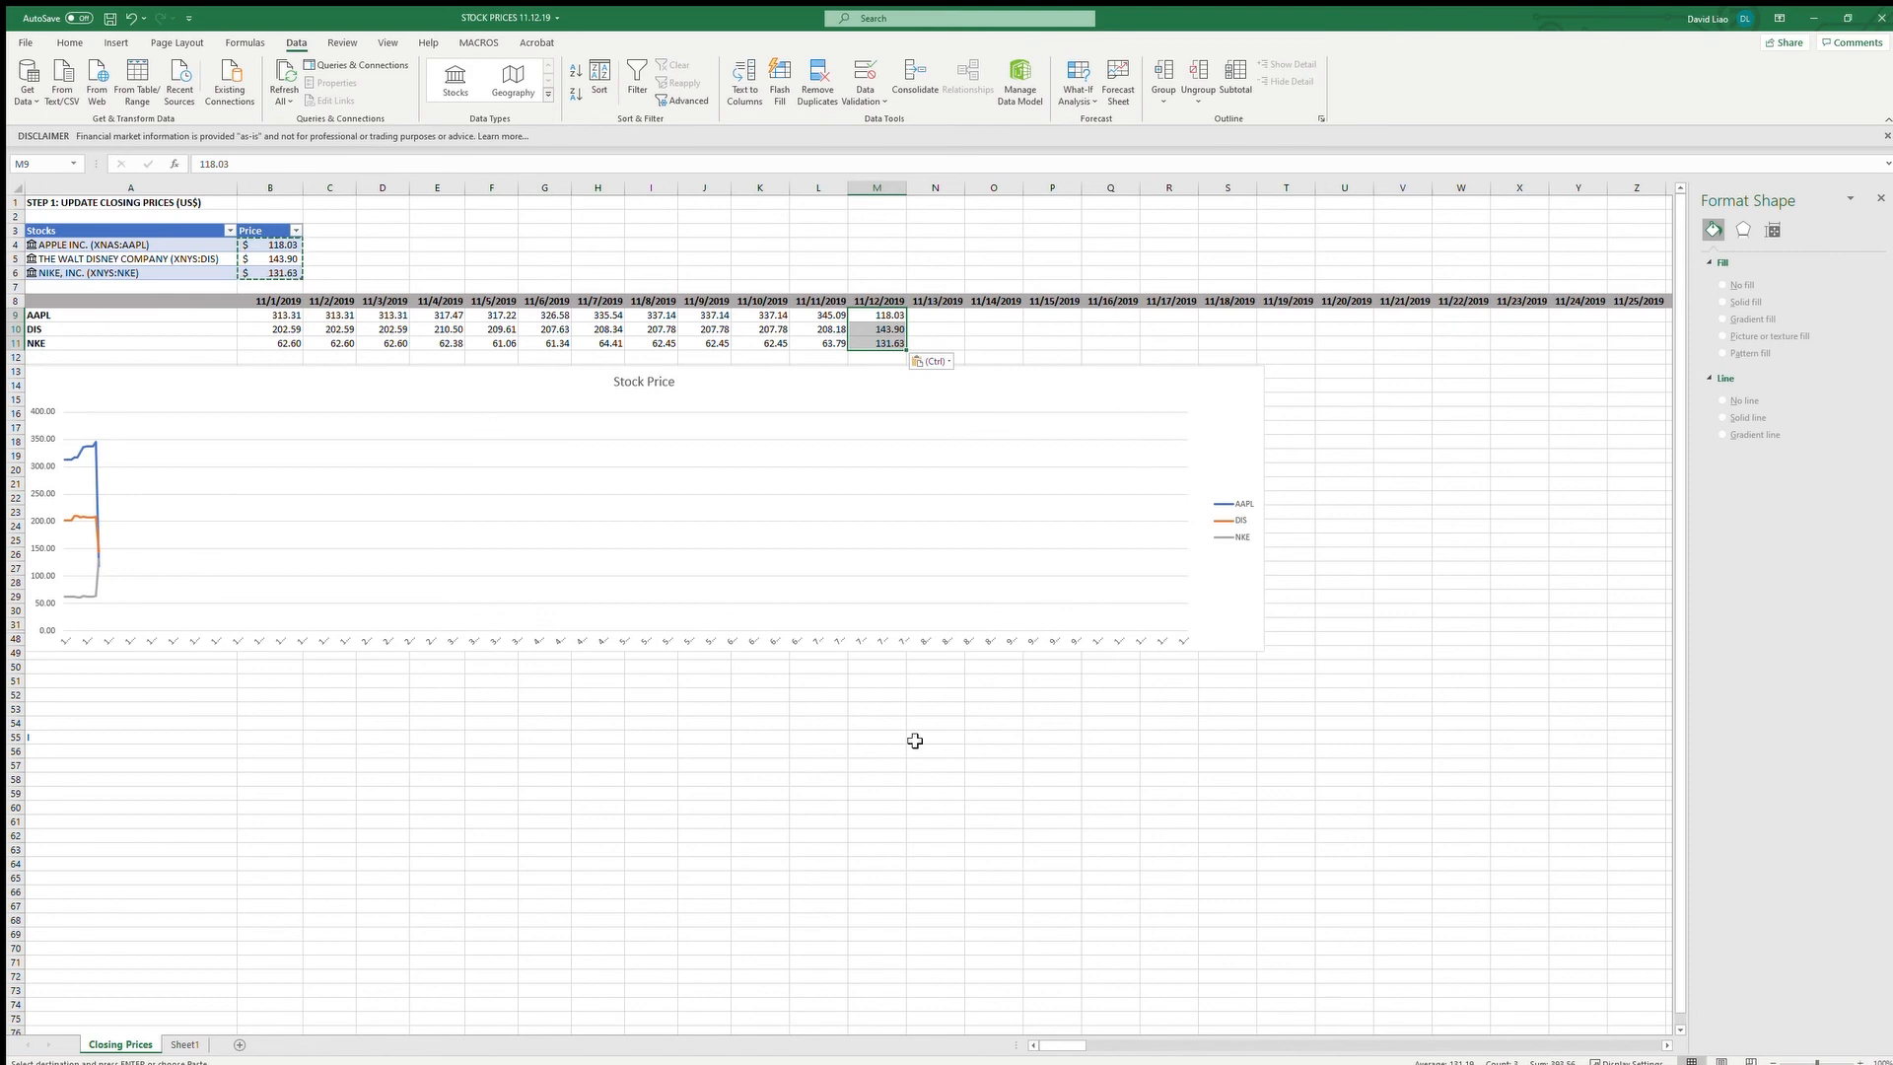
click(952, 315)
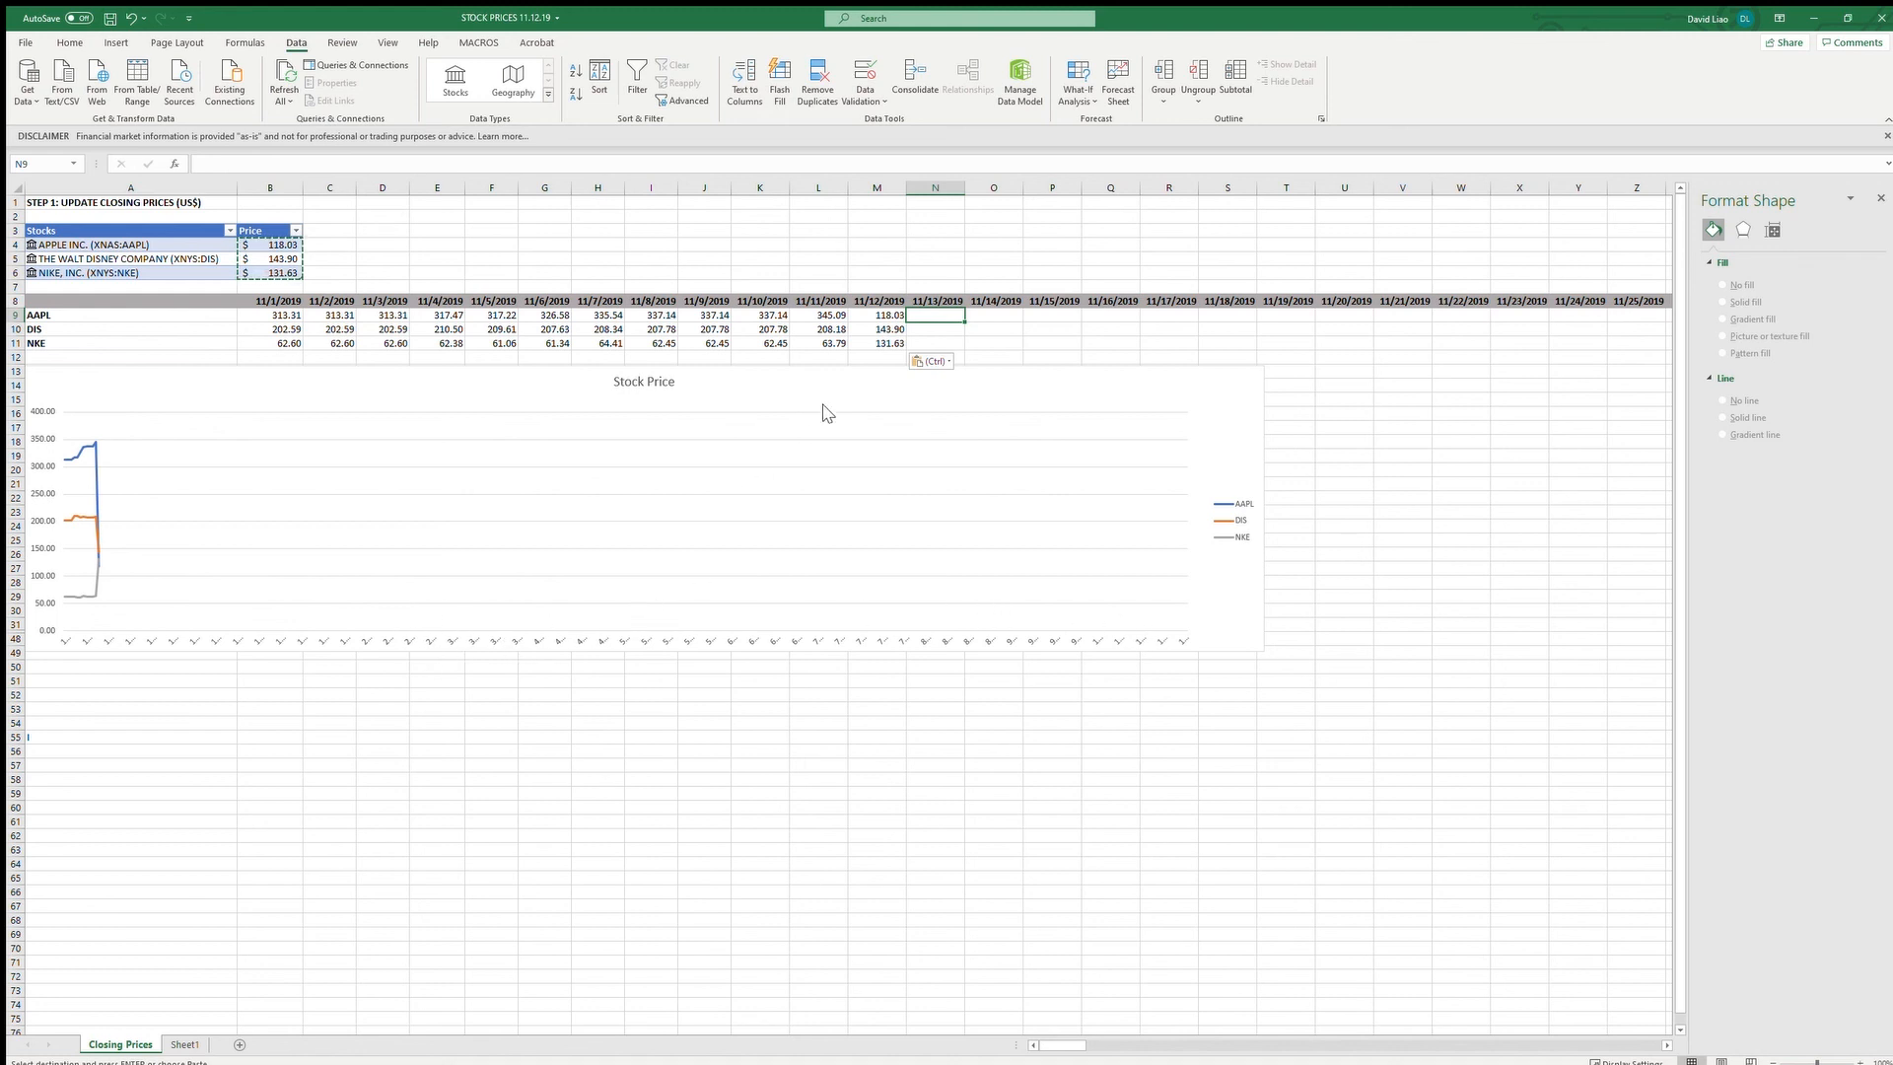
click(853, 273)
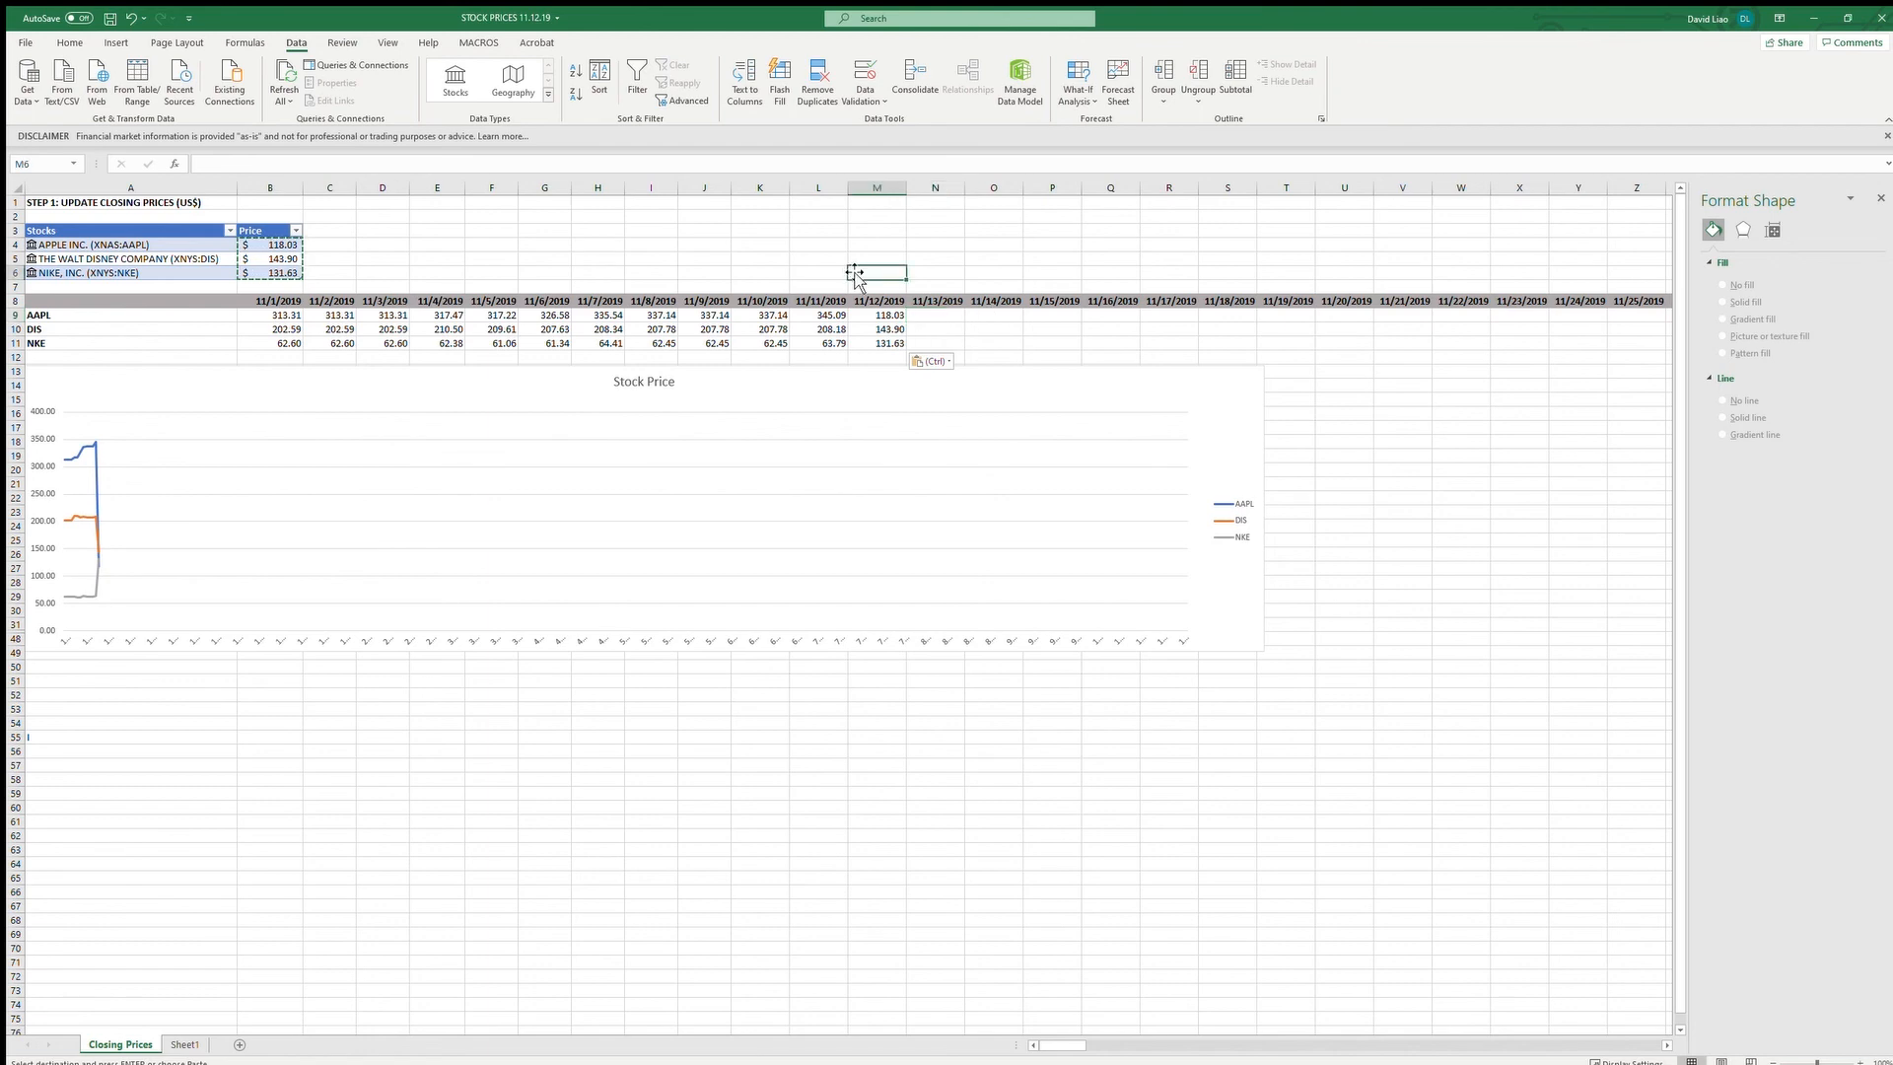